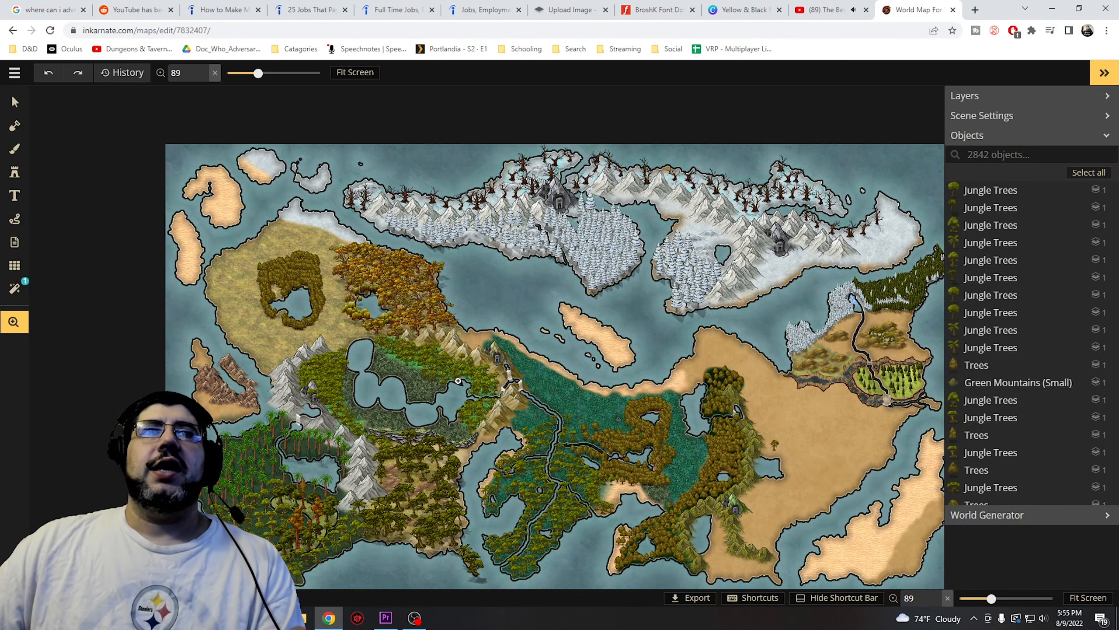
pyautogui.scroll(-1, 477, 371)
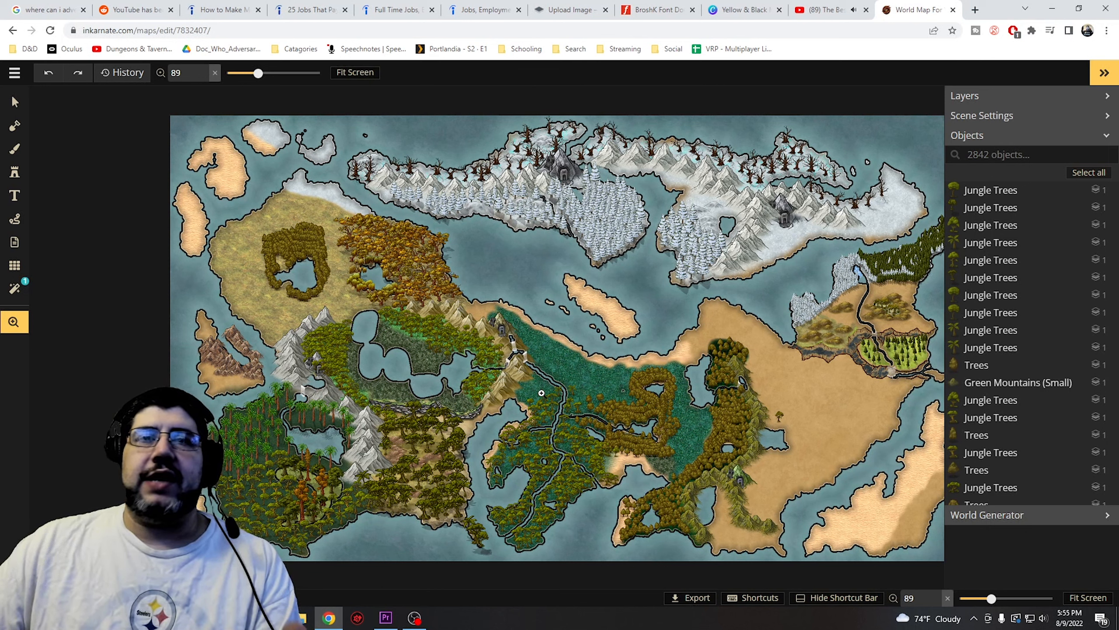
pyautogui.moveTo(537, 420); pyautogui.dragTo(580, 402)
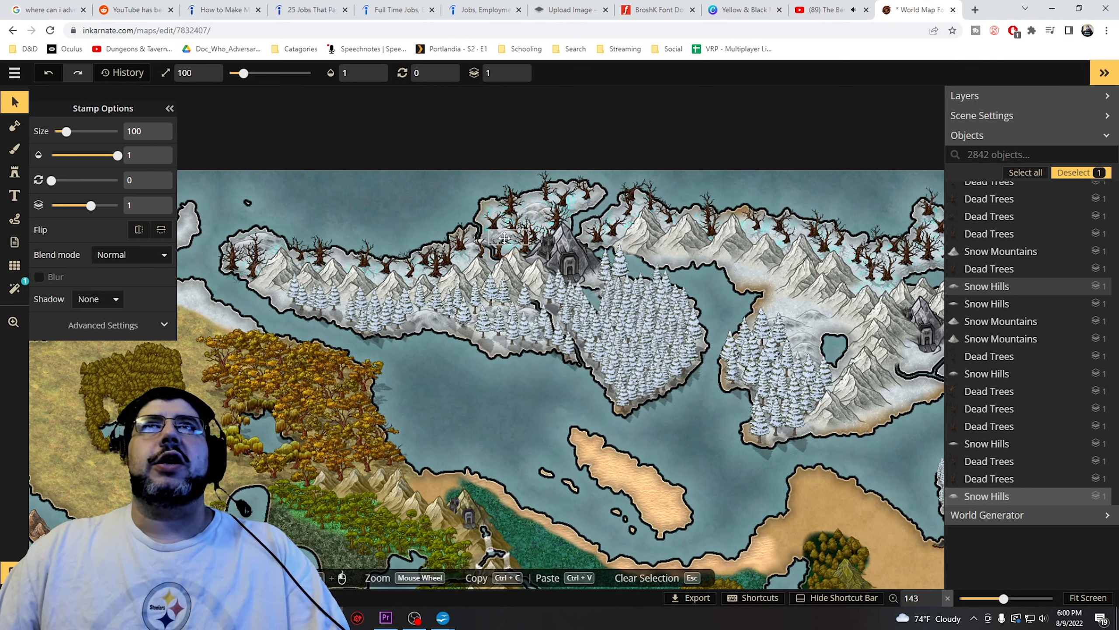
# - Nudge two dead trees just west of the dwarven mountain on the northern snow continent into slightly different positions
pyautogui.click(499, 250)
pyautogui.moveTo(499, 251); pyautogui.dragTo(505, 249)
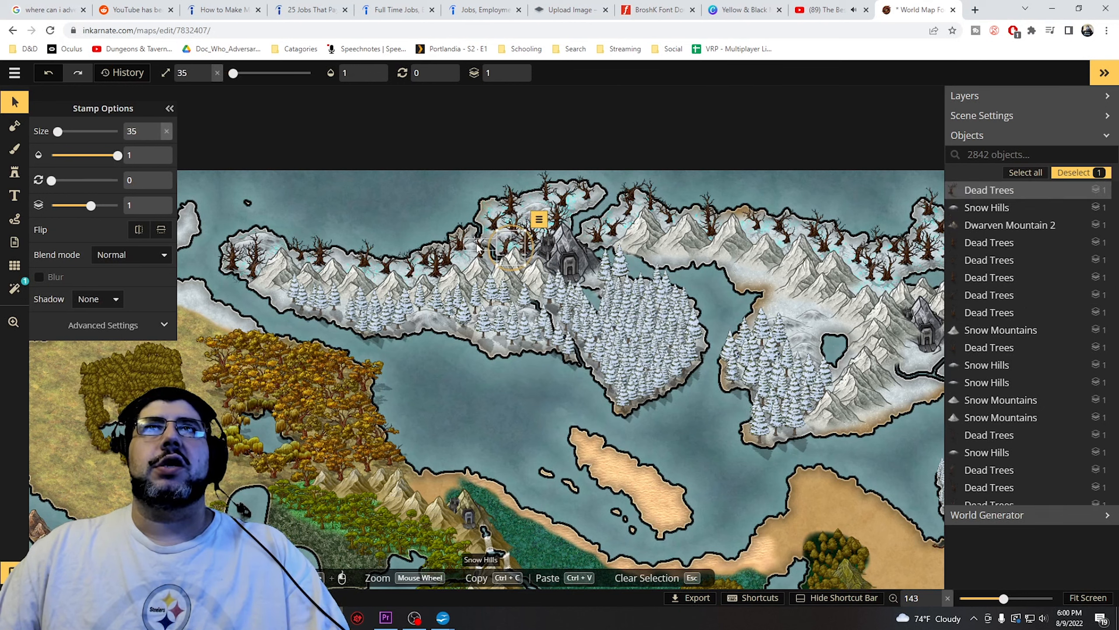
pyautogui.click(476, 246)
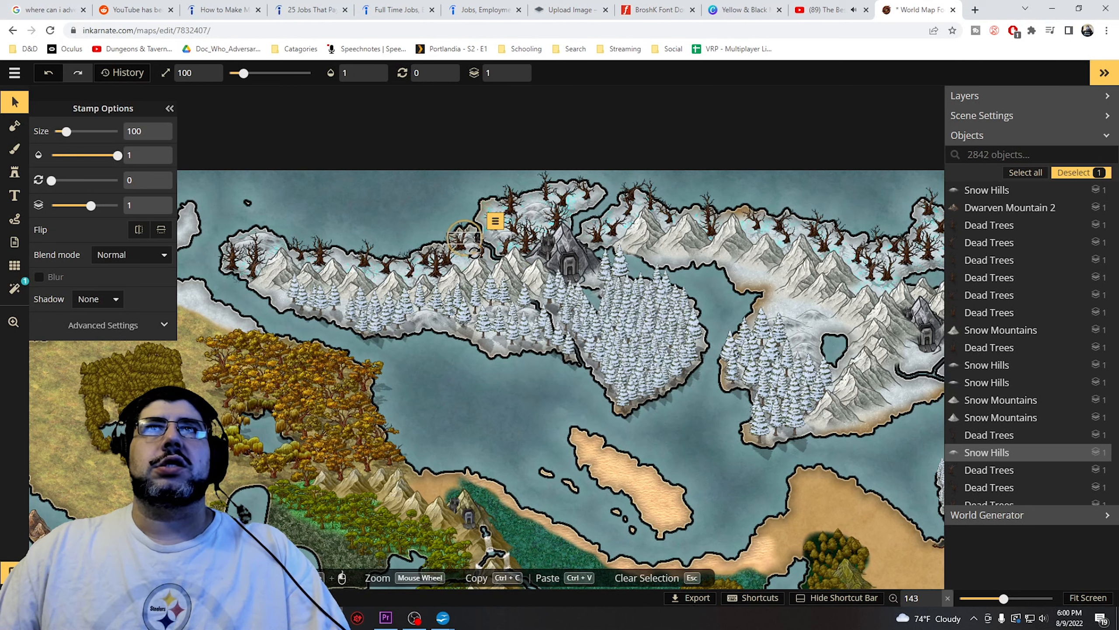
pyautogui.click(484, 252)
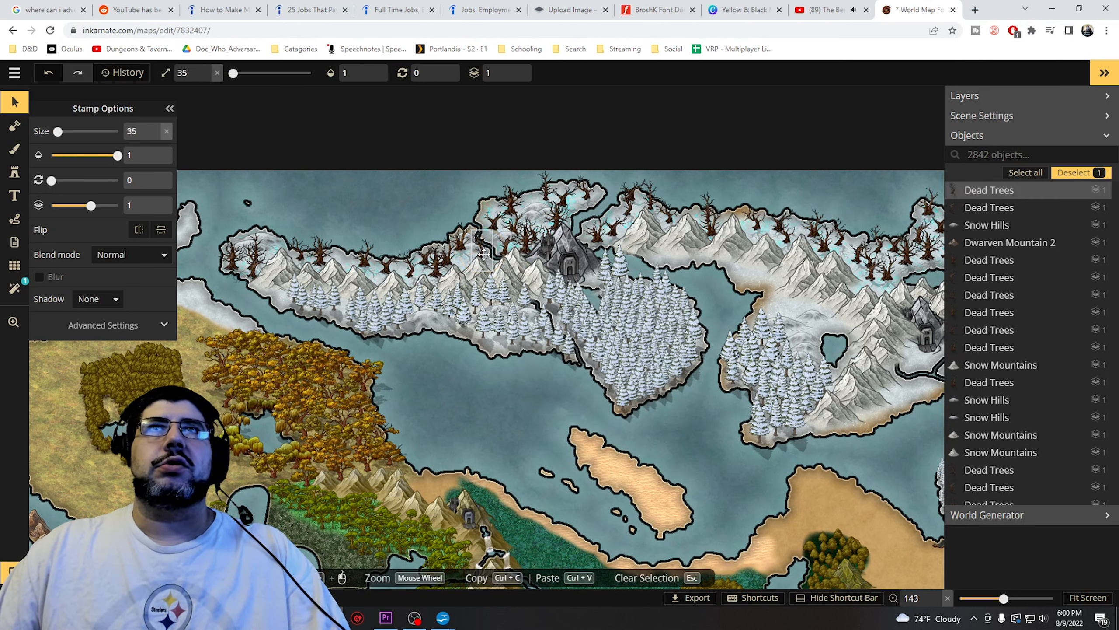
pyautogui.moveTo(485, 257)
pyautogui.mouseDown()
pyautogui.moveTo(465, 261)
pyautogui.moveTo(487, 265)
pyautogui.mouseUp()
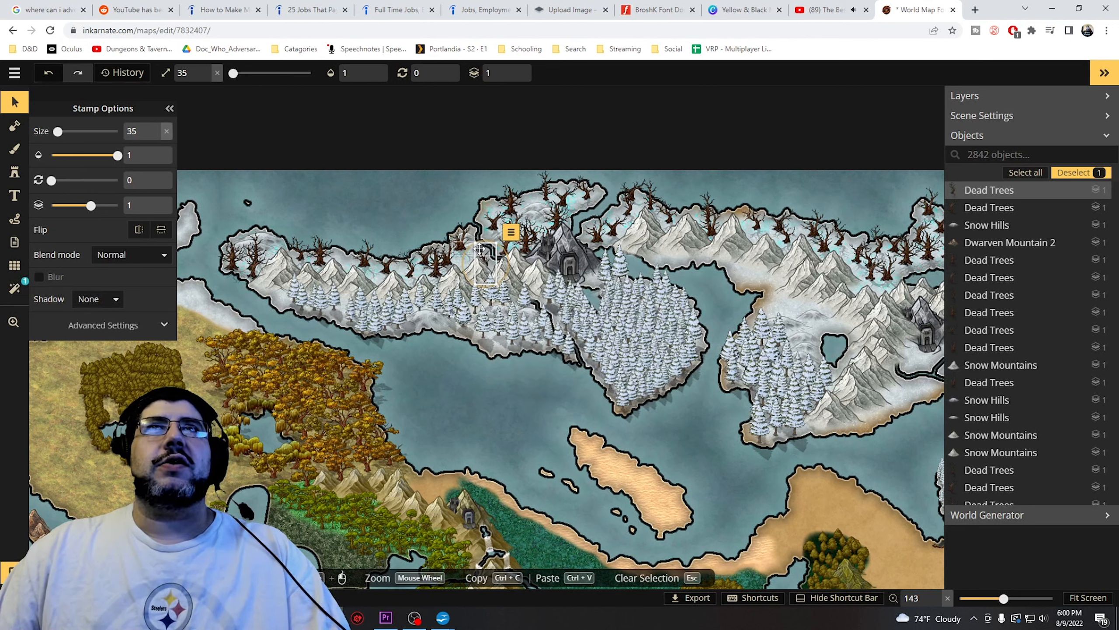
pyautogui.click(533, 391)
pyautogui.click(12, 324)
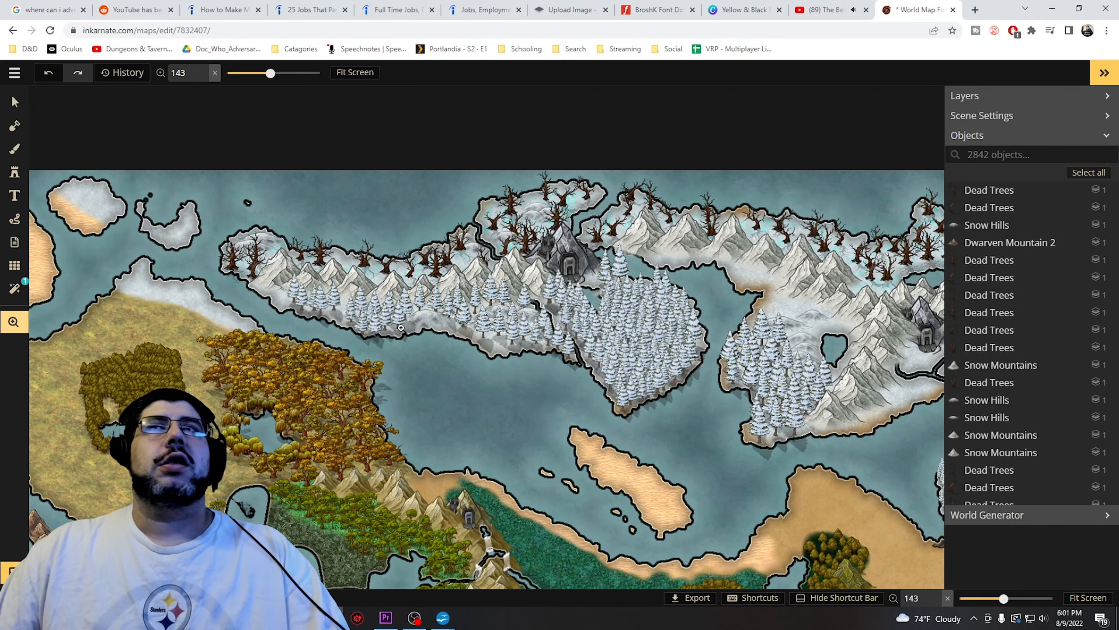
pyautogui.moveTo(456, 261); pyautogui.dragTo(402, 255)
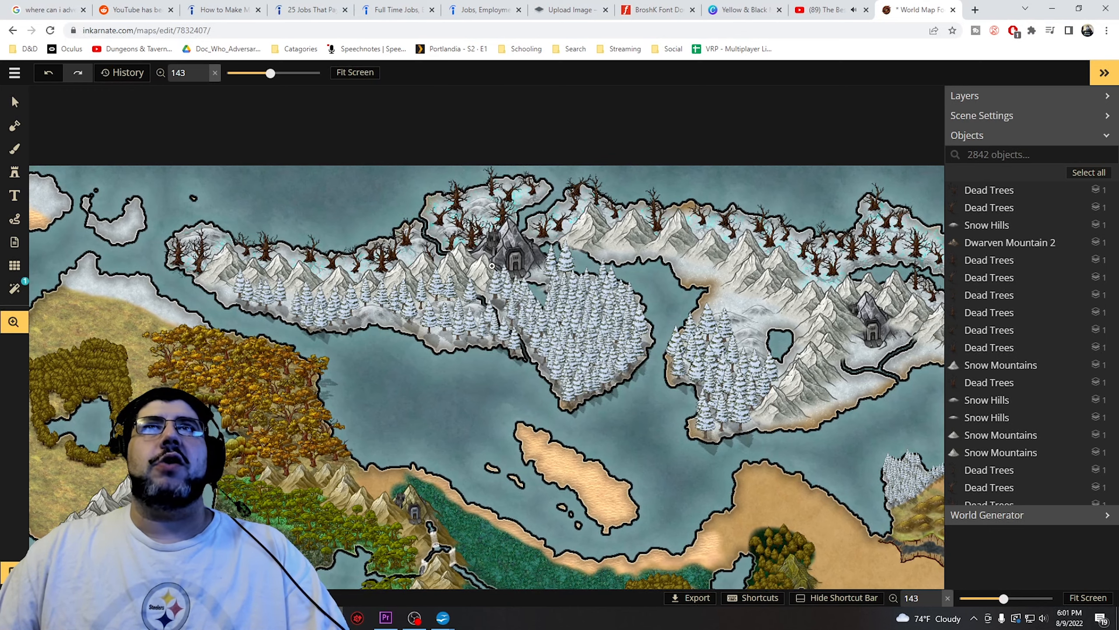
pyautogui.moveTo(541, 305)
pyautogui.mouseDown()
pyautogui.moveTo(458, 311)
pyautogui.moveTo(424, 301)
pyautogui.mouseUp()
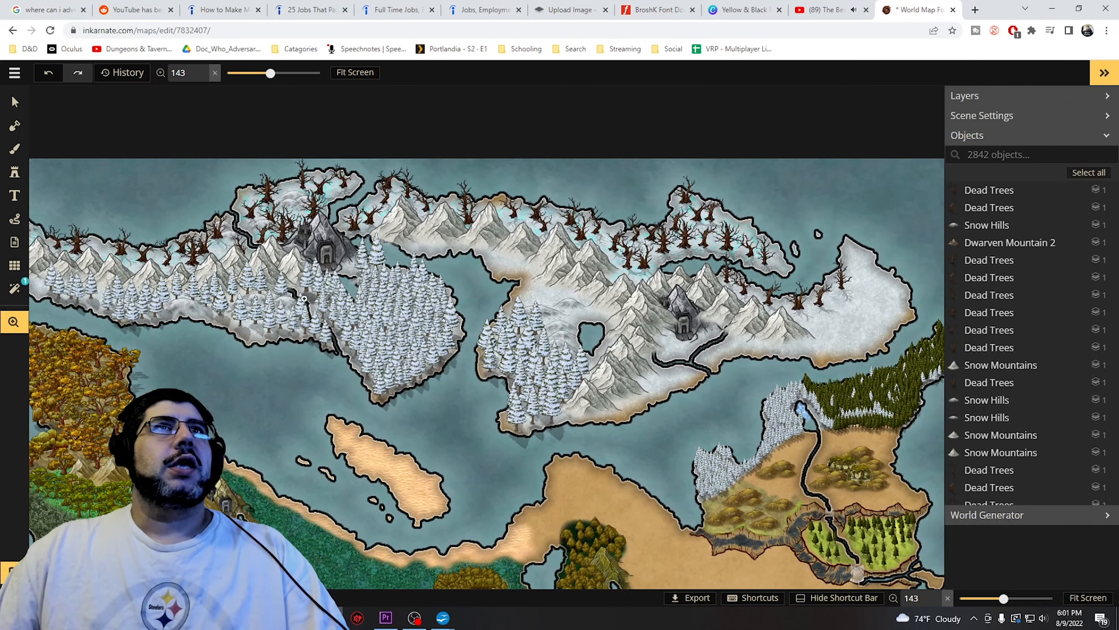
pyautogui.moveTo(338, 341); pyautogui.dragTo(359, 321)
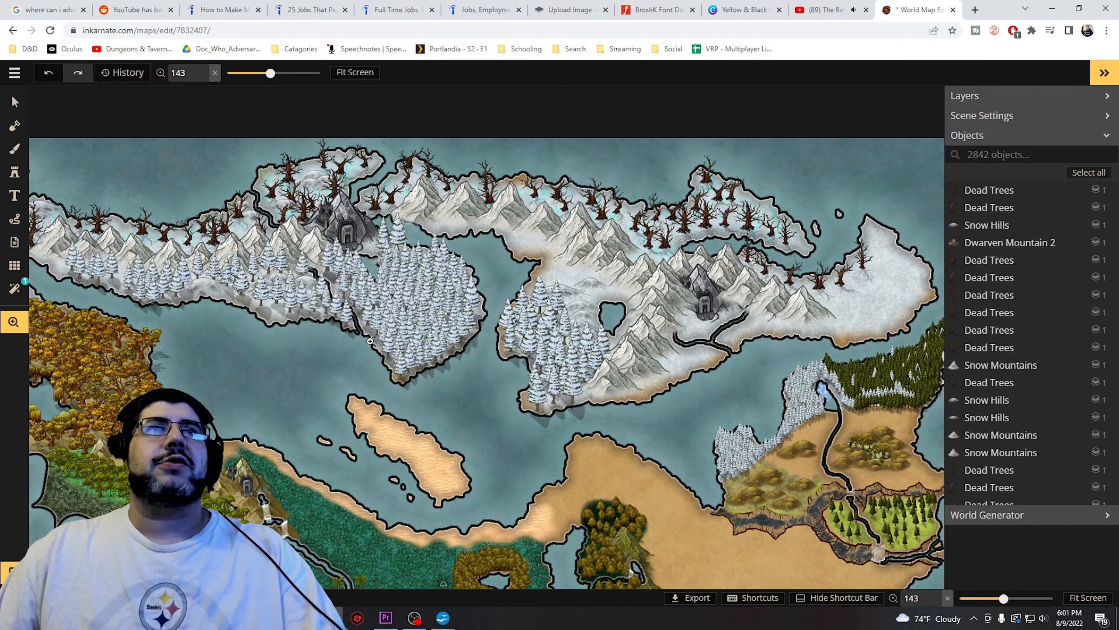
pyautogui.moveTo(380, 367); pyautogui.dragTo(350, 340)
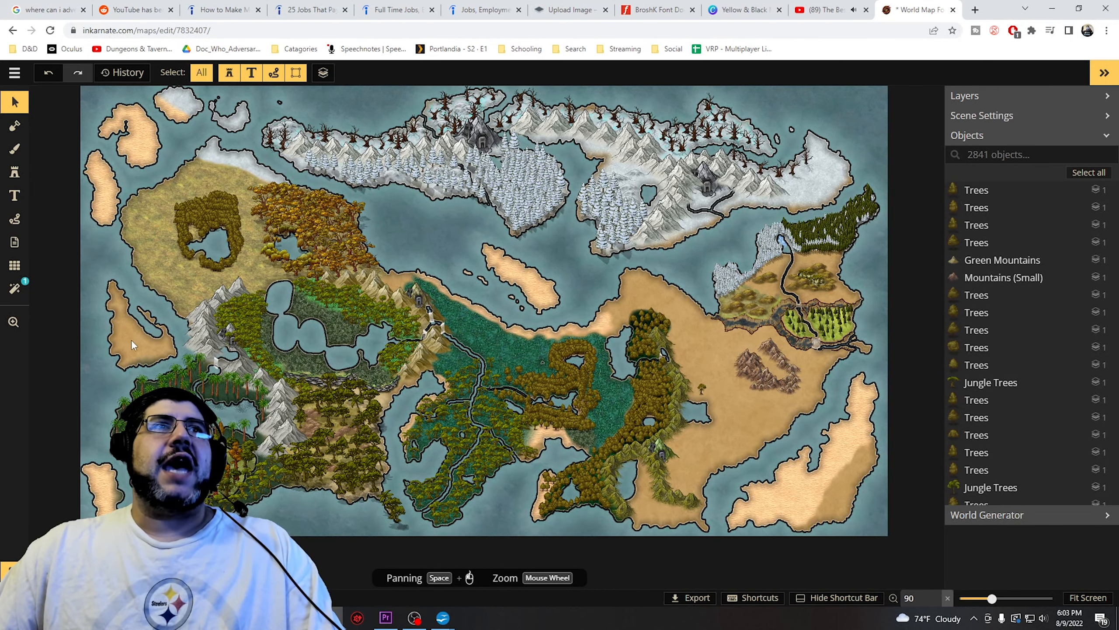
# - Move the northwesternmost small mountain of the loose desert cluster onto the southeastern end of the brown mountain range
pyautogui.click(14, 322)
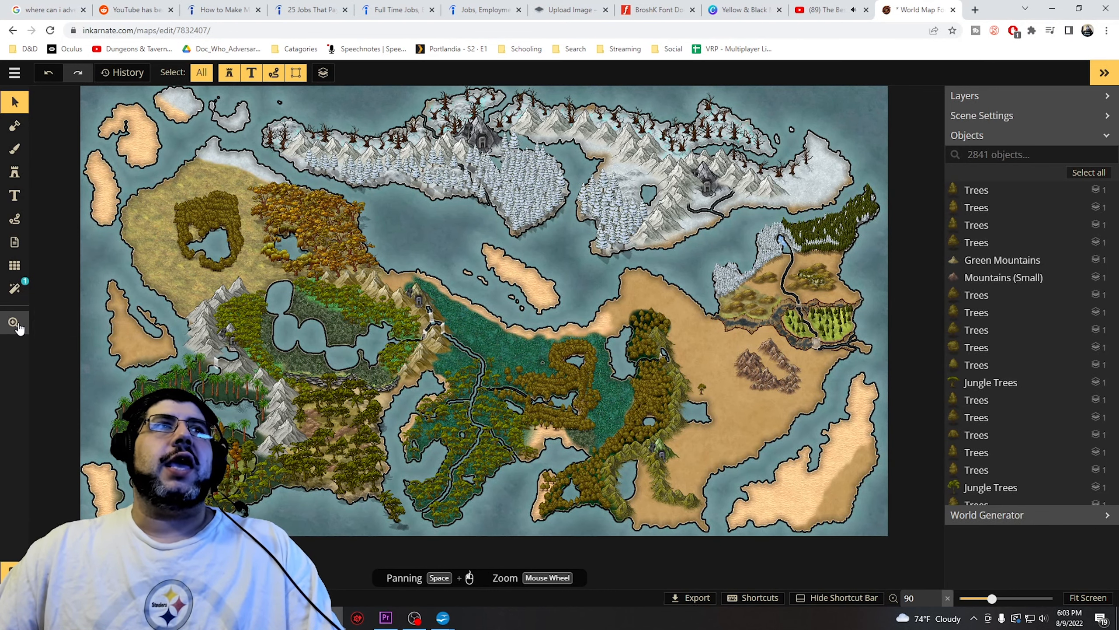
pyautogui.scroll(5, 178, 343)
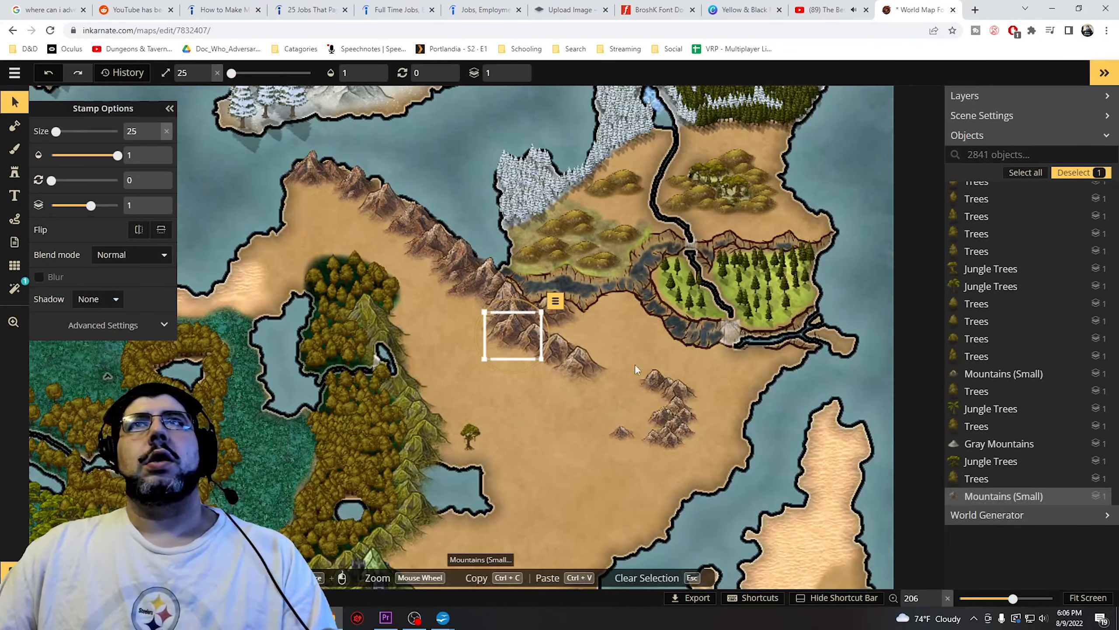
pyautogui.click(544, 427)
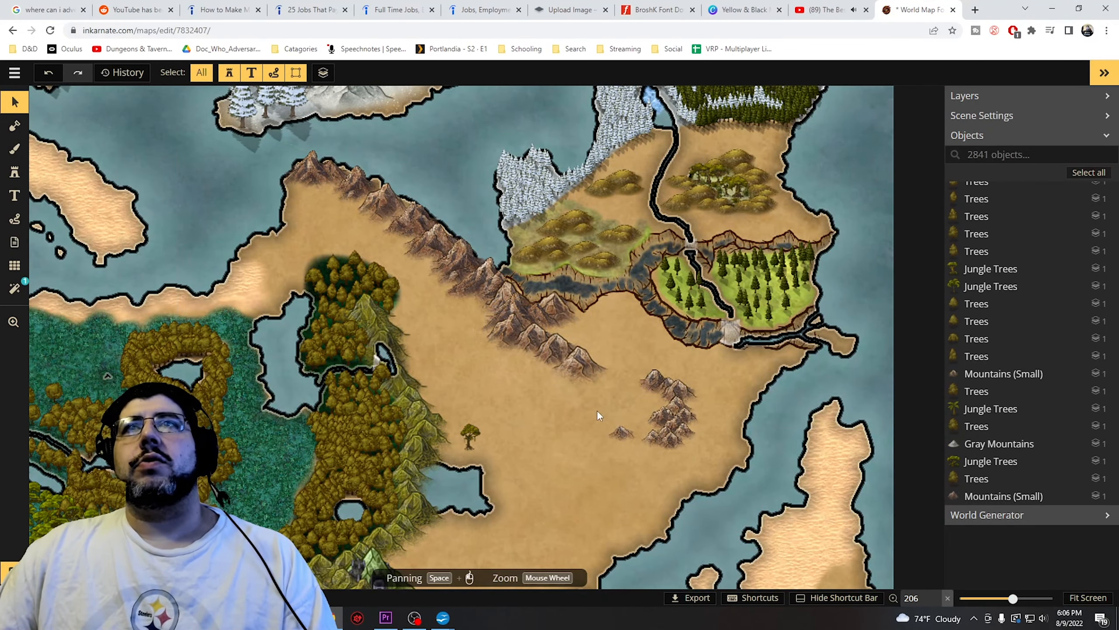
pyautogui.click(651, 386)
pyautogui.moveTo(637, 369); pyautogui.dragTo(606, 370)
pyautogui.click(593, 432)
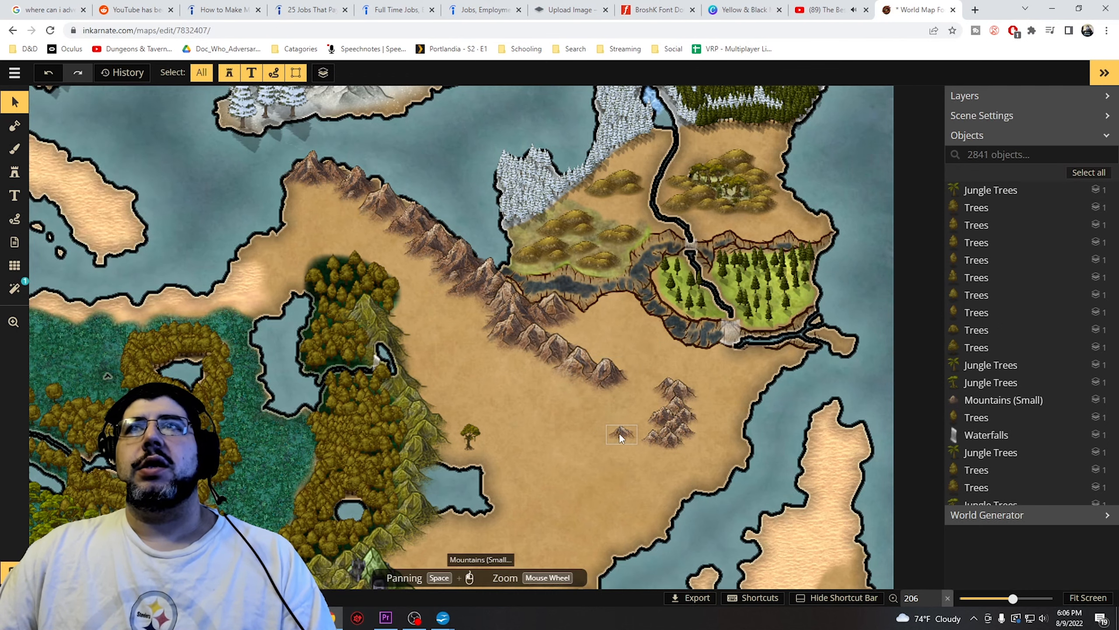
# - Enlarge the lone small desert mountain to size 27 and place it at the southeastern end of the brown range
pyautogui.click(617, 432)
pyautogui.moveTo(606, 424); pyautogui.dragTo(583, 410)
pyautogui.scroll(-3, 665, 307)
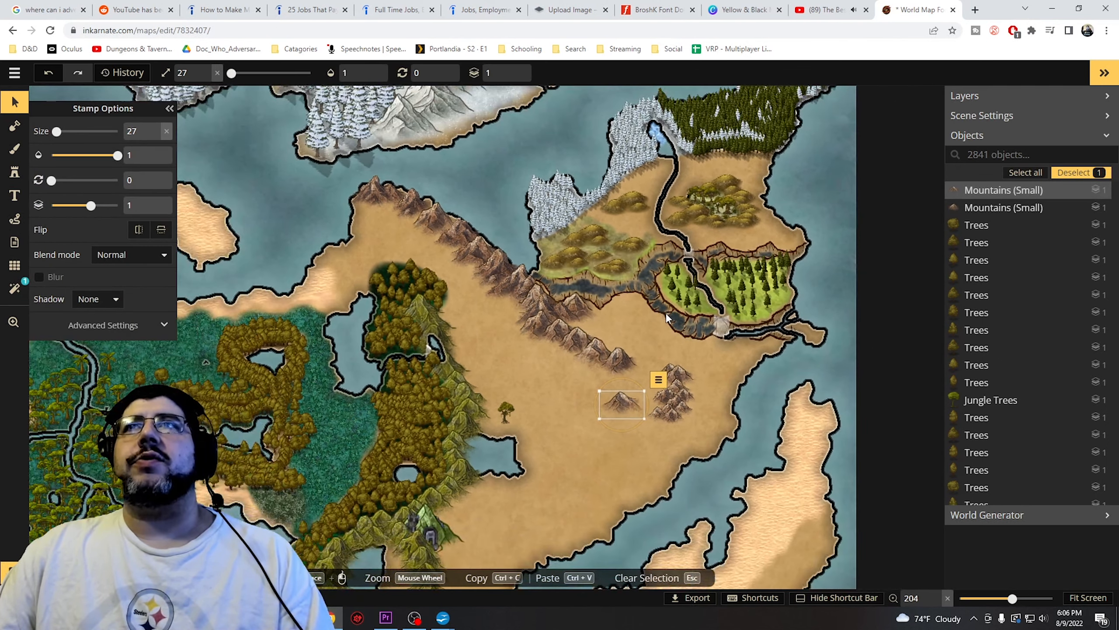
pyautogui.moveTo(621, 401); pyautogui.dragTo(637, 361)
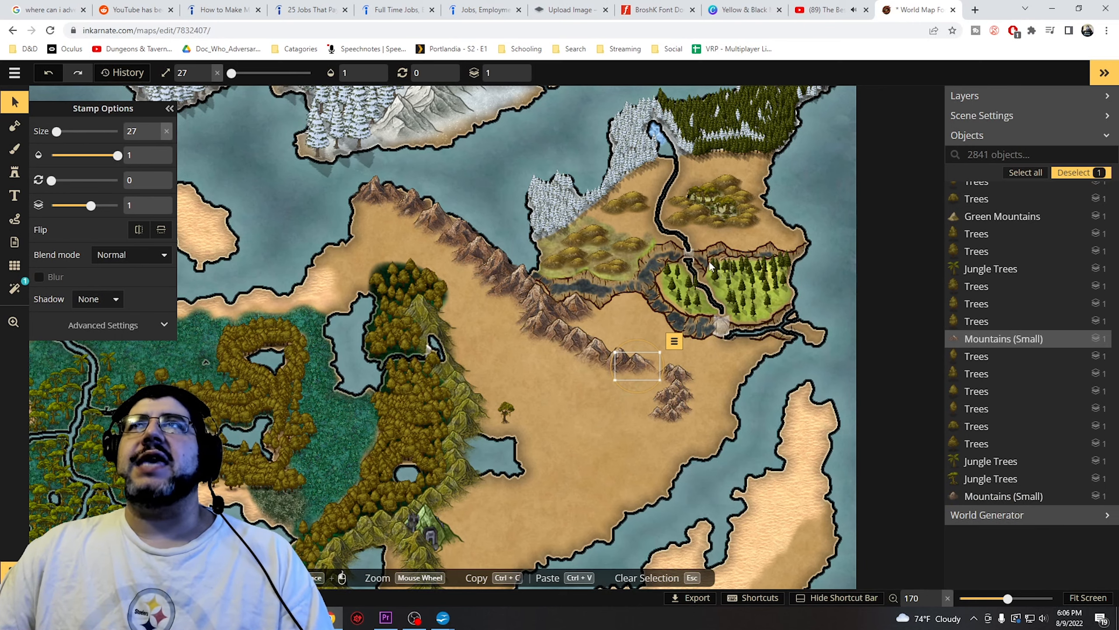
pyautogui.click(14, 322)
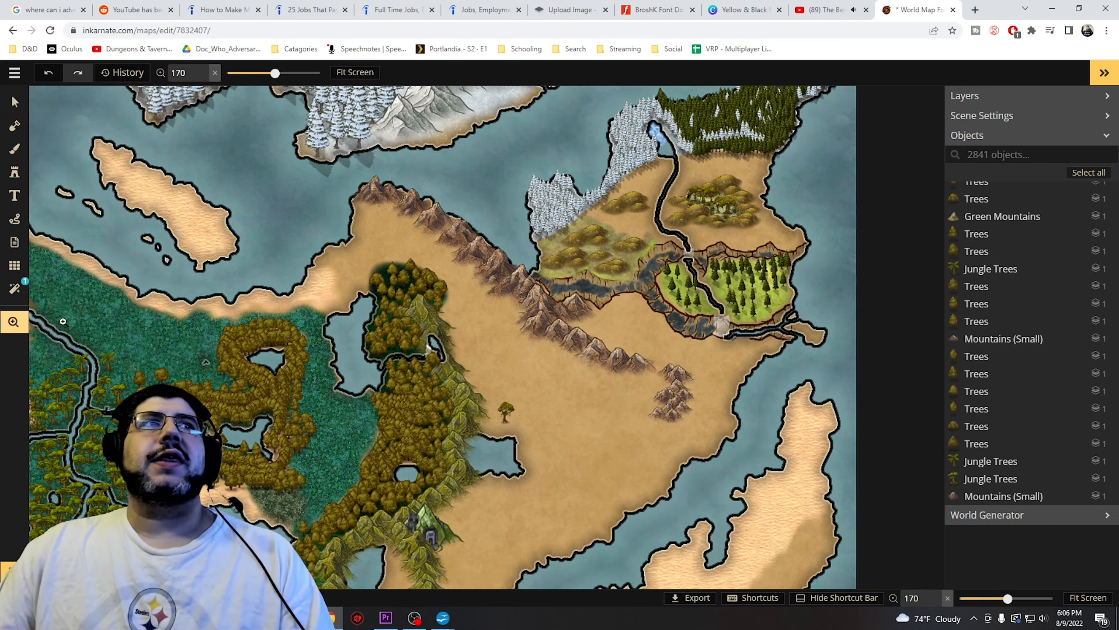
pyautogui.moveTo(517, 303); pyautogui.dragTo(505, 395)
pyautogui.moveTo(720, 285); pyautogui.dragTo(657, 318)
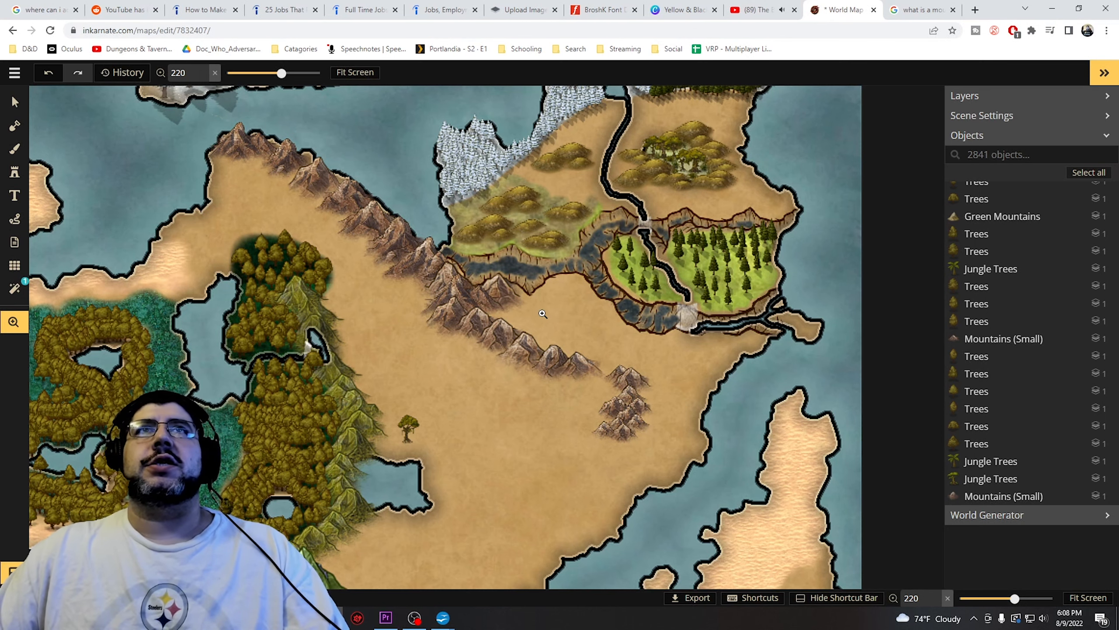
pyautogui.press('v')
pyautogui.click(591, 410)
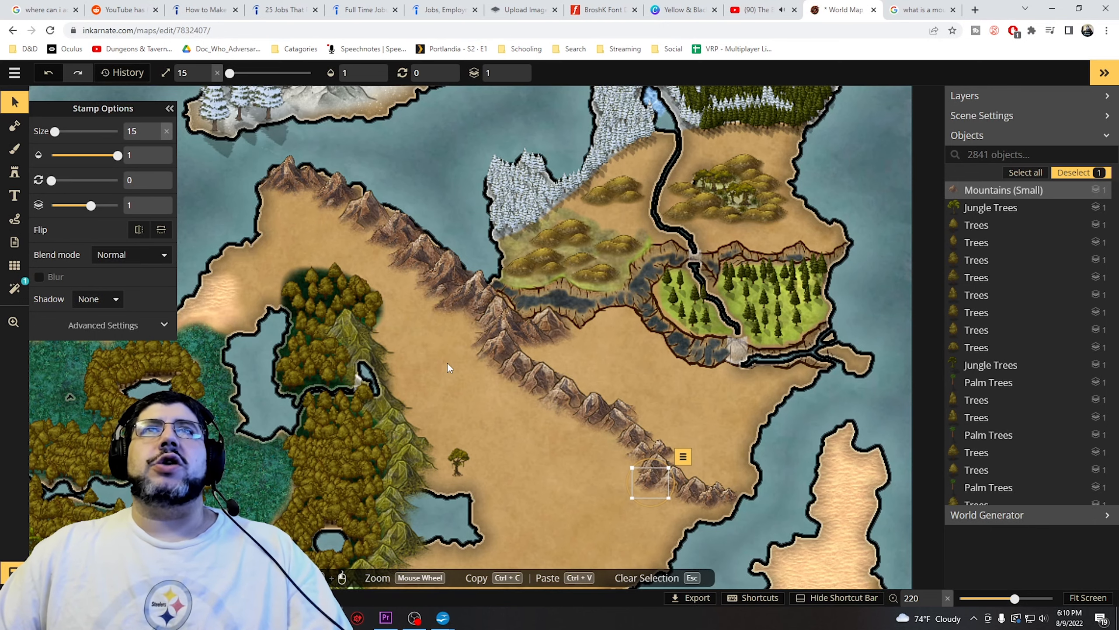
# - Examine the brown mountain range that crosses the eastern desert continent and how it fits into the whole world map
pyautogui.scroll(-2, 447, 362)
pyautogui.click(12, 323)
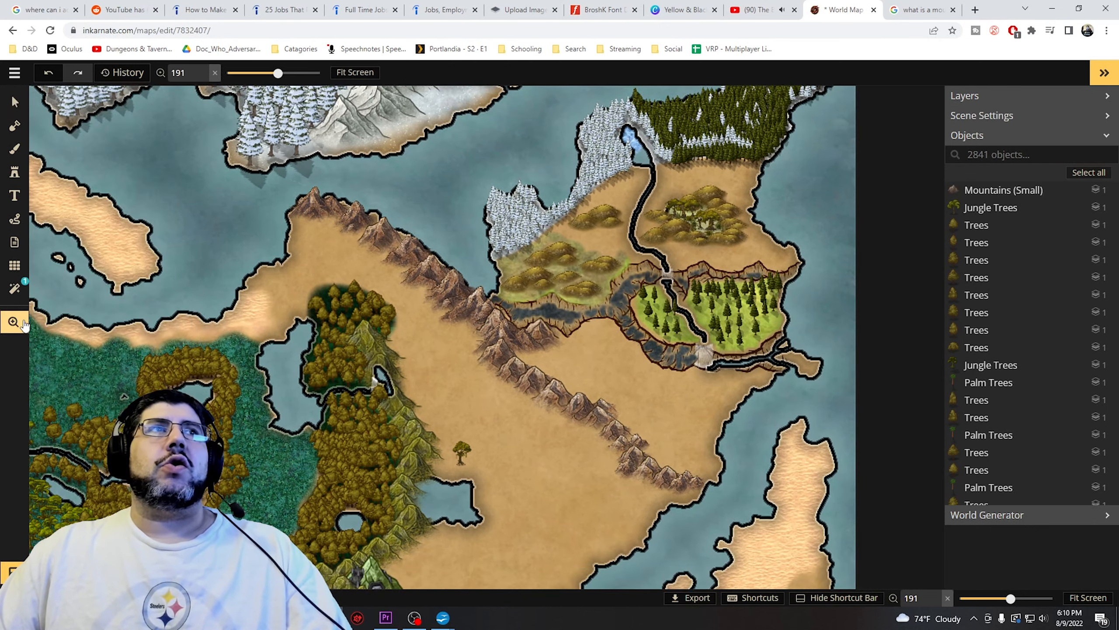
pyautogui.moveTo(354, 340); pyautogui.dragTo(437, 335)
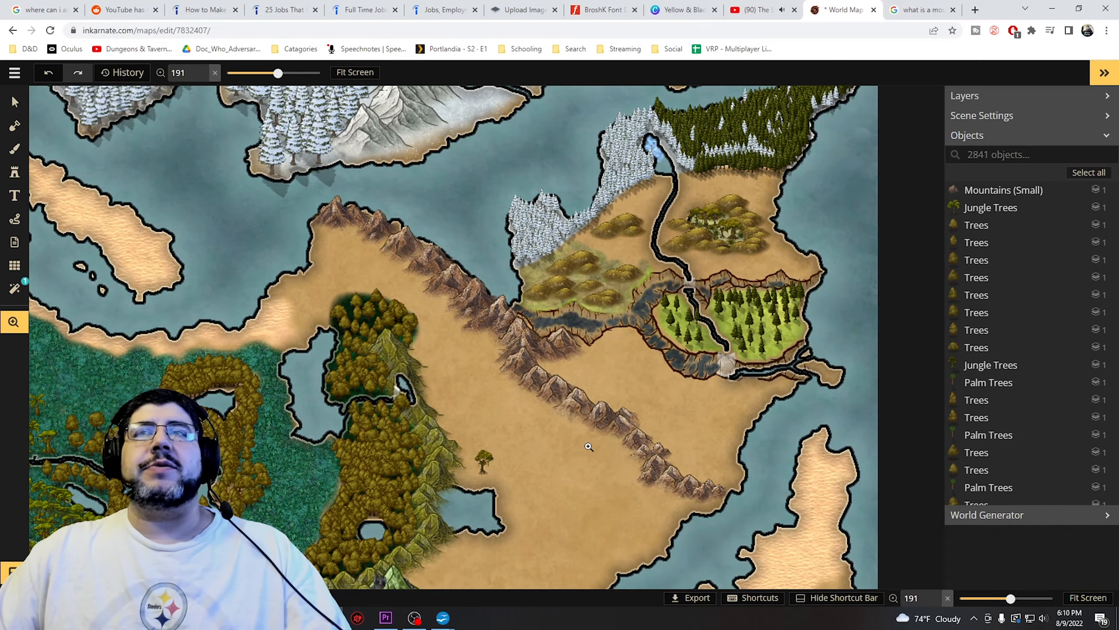
pyautogui.scroll(-4, 542, 430)
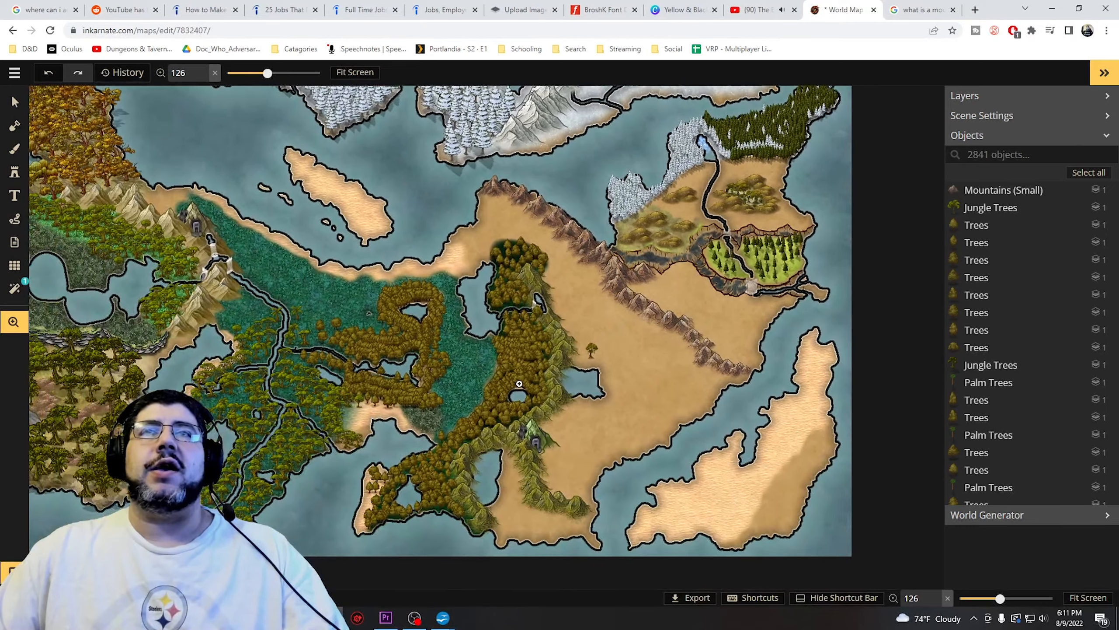
pyautogui.scroll(-1, 586, 437)
pyautogui.scroll(-2, 576, 416)
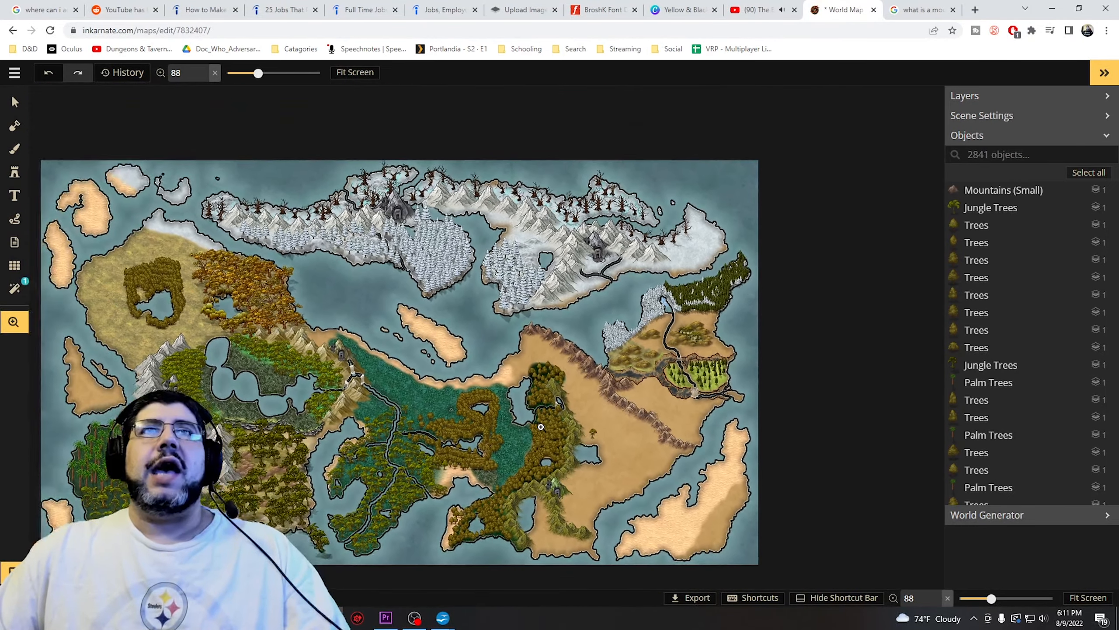
pyautogui.scroll(-1, 528, 425)
pyautogui.moveTo(511, 423); pyautogui.dragTo(580, 423)
# - Sketch three short dashed white free-draw paths across and beside the brown mountain ranges on the desert continent
pyautogui.scroll(4, 592, 415)
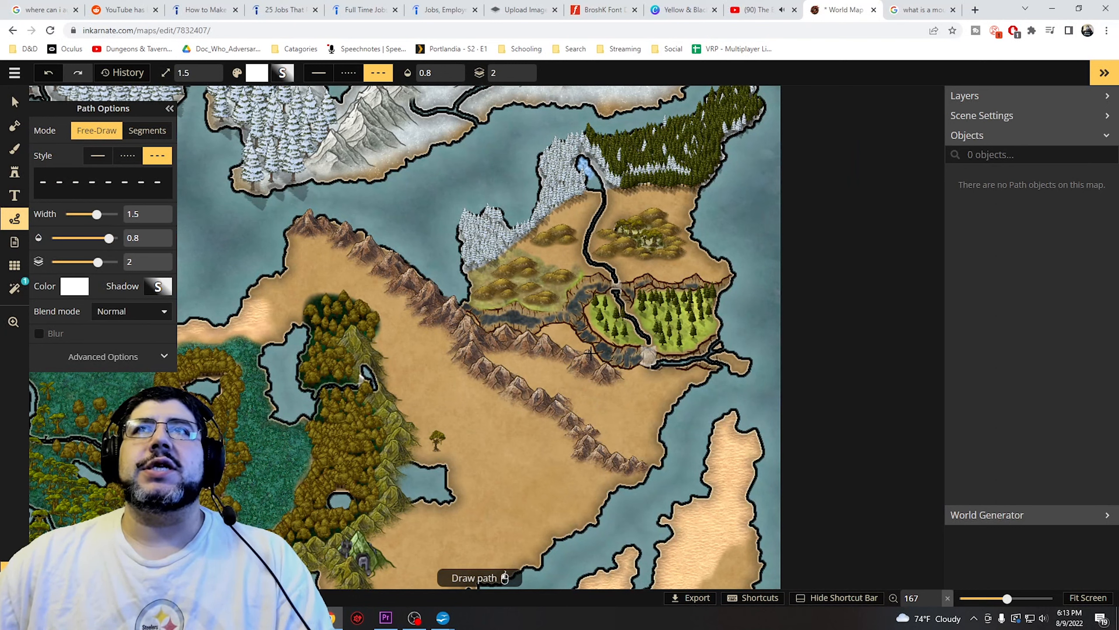
pyautogui.moveTo(589, 353)
pyautogui.mouseDown()
pyautogui.moveTo(623, 366)
pyautogui.moveTo(635, 400)
pyautogui.mouseUp()
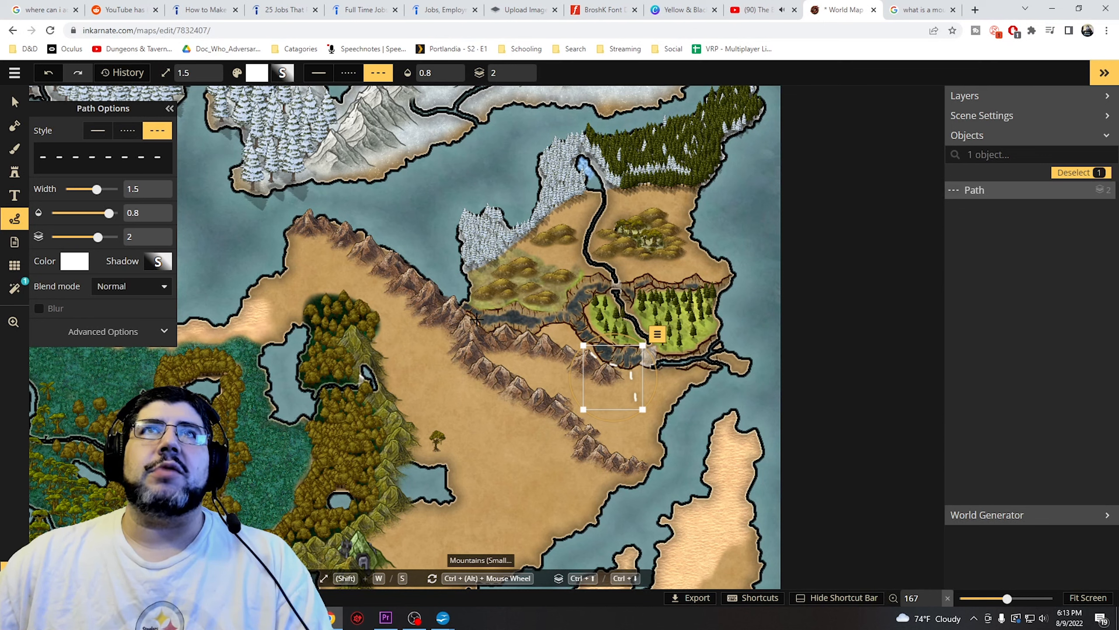
pyautogui.click(458, 304)
pyautogui.moveTo(458, 304)
pyautogui.mouseDown()
pyautogui.moveTo(414, 318)
pyautogui.moveTo(353, 279)
pyautogui.mouseUp()
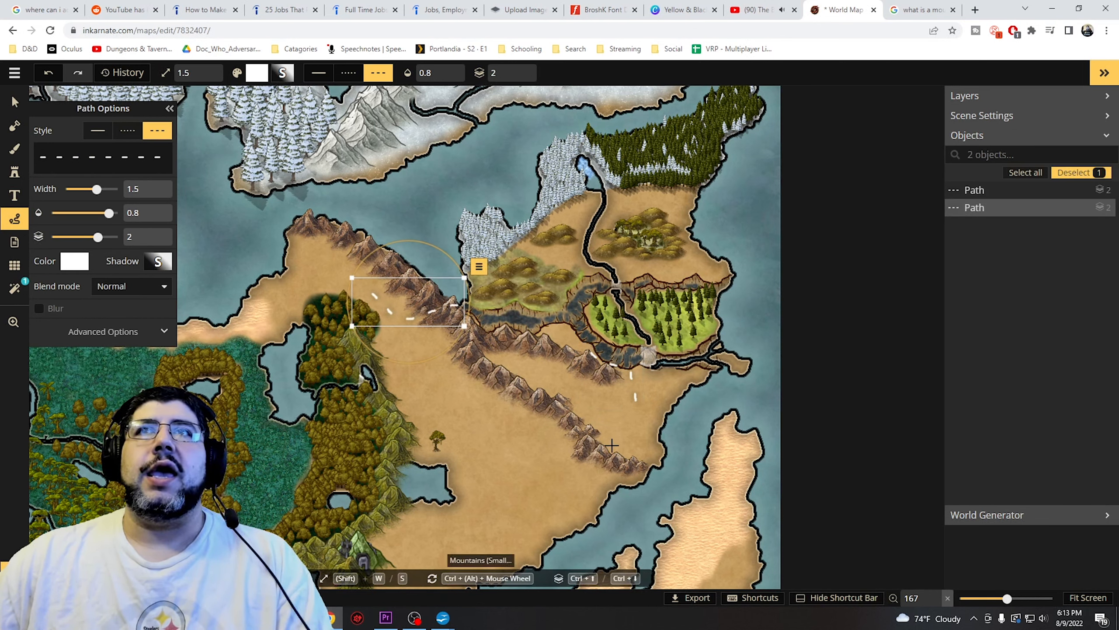
pyautogui.click(597, 421)
pyautogui.moveTo(596, 421)
pyautogui.mouseDown()
pyautogui.moveTo(522, 438)
pyautogui.moveTo(516, 457)
pyautogui.mouseUp()
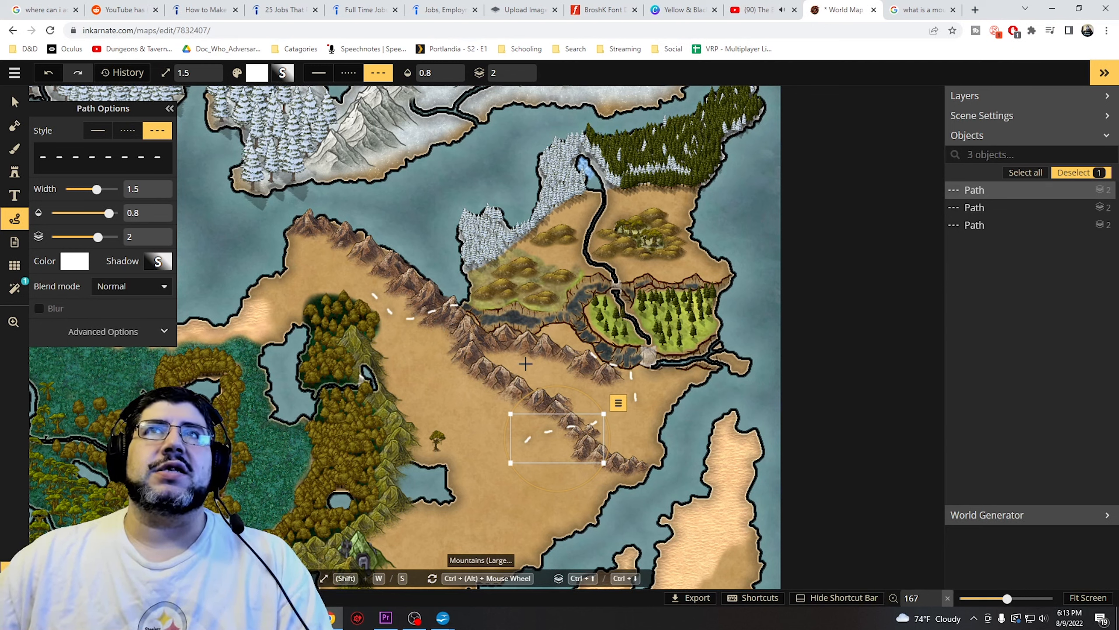
# - Delete the dashed path that crosses the southern part of the brown mountain range
pyautogui.press('v')
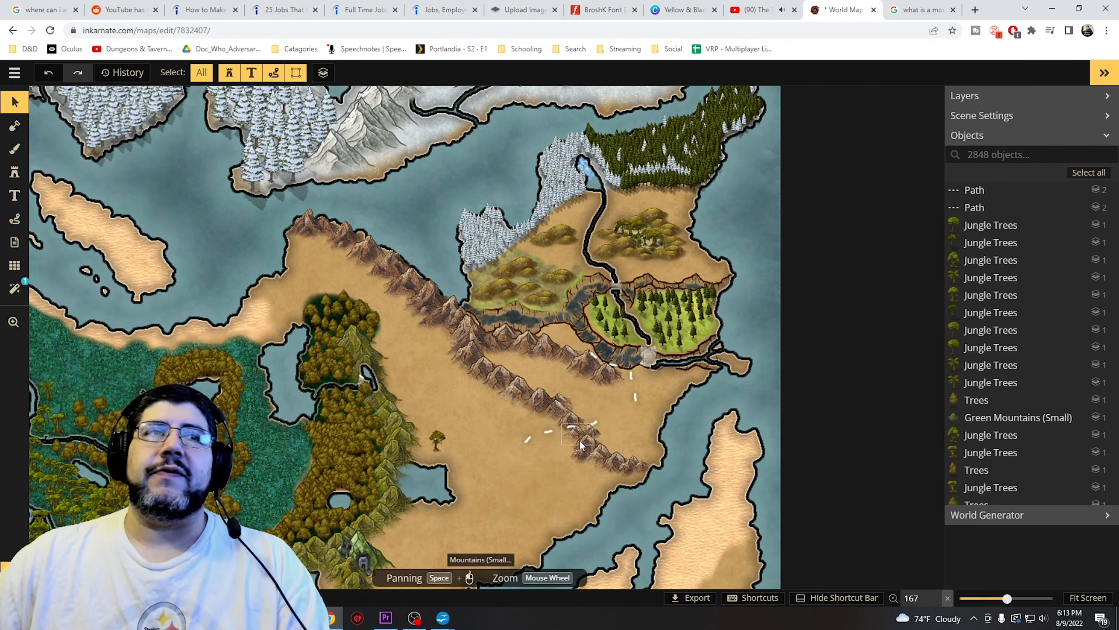
pyautogui.click(550, 434)
pyautogui.press('Delete')
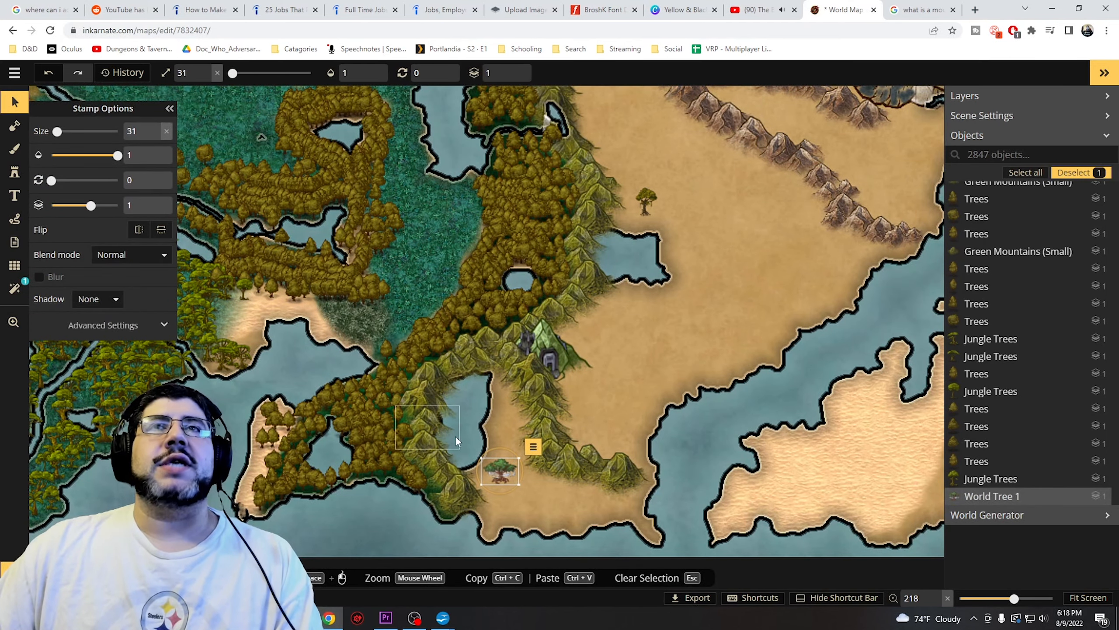
# - Add land with a size 10 round mask brush to fill the southern part of the inlet between the green mountains
pyautogui.click(15, 125)
pyautogui.scroll(4, 458, 397)
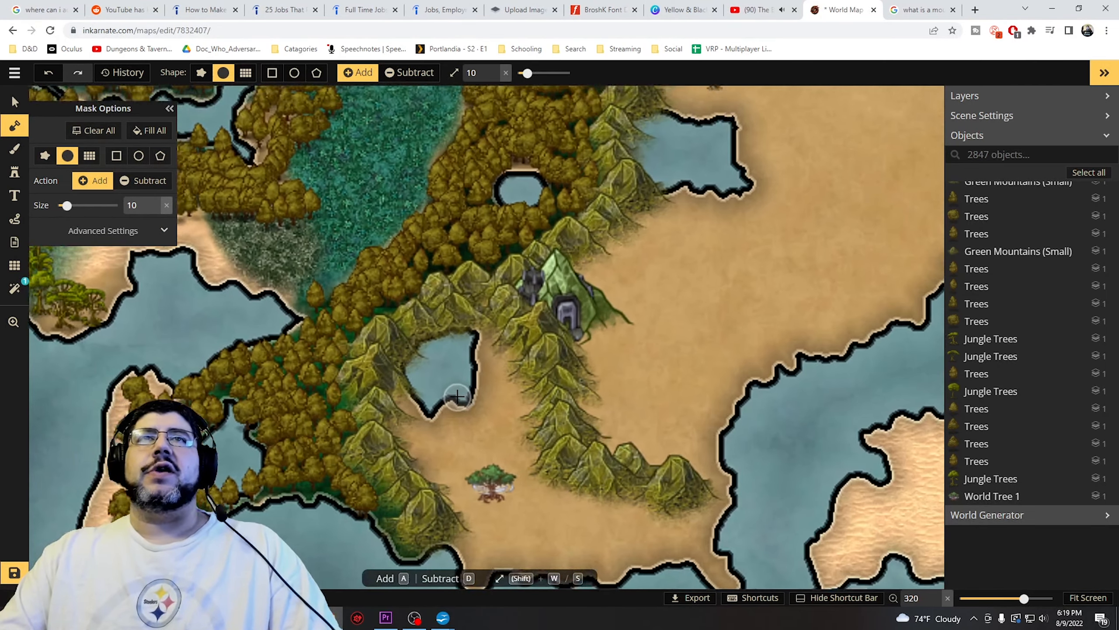
pyautogui.scroll(2, 457, 397)
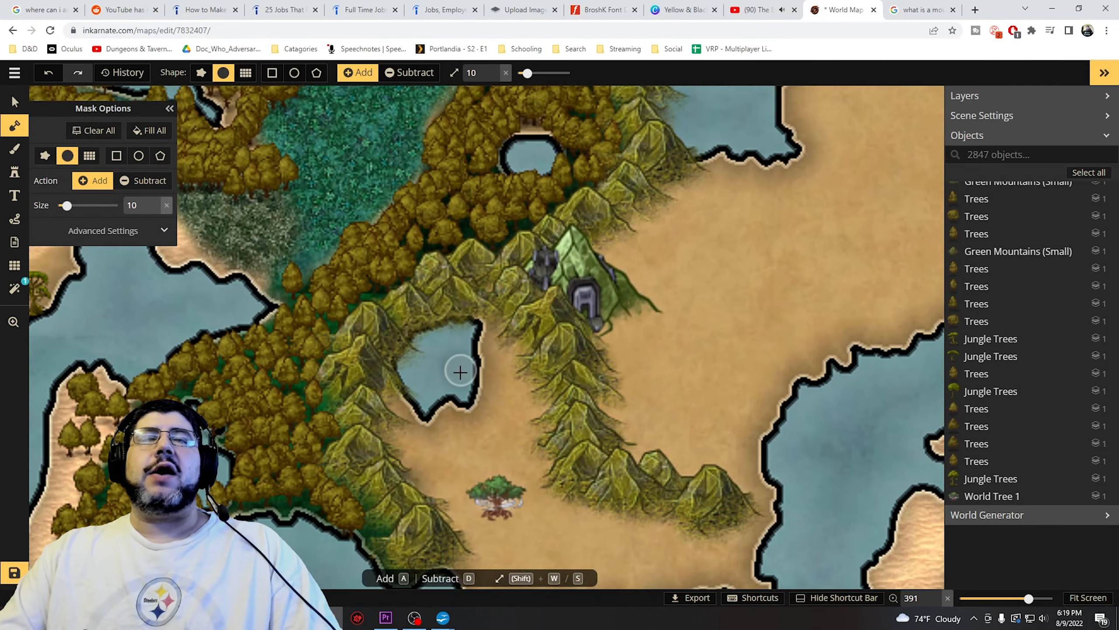
pyautogui.scroll(-8, 460, 371)
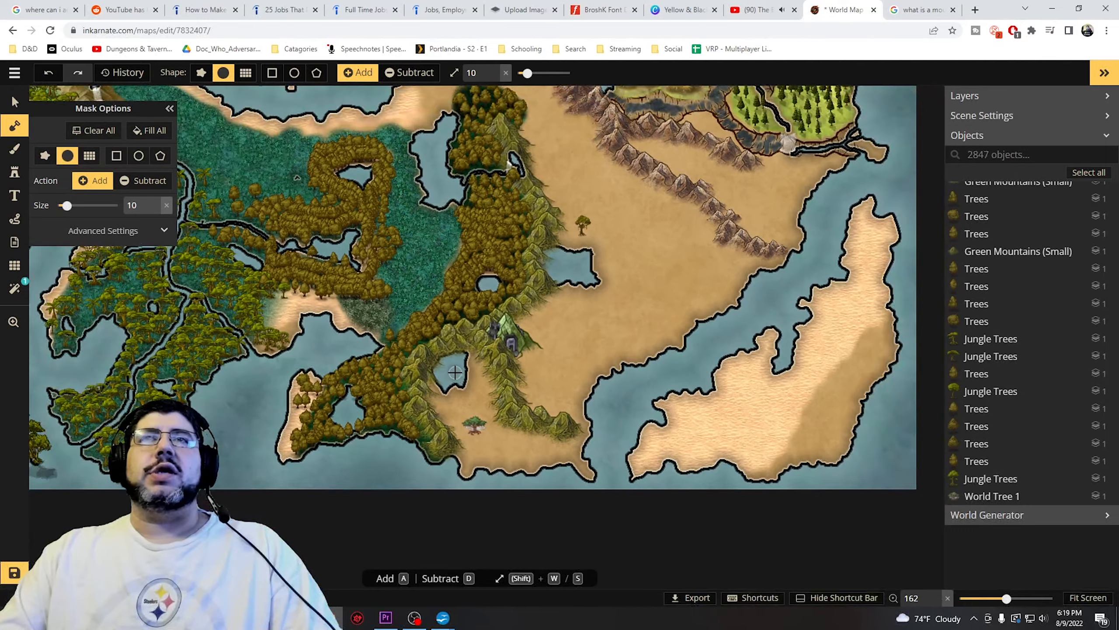
pyautogui.scroll(-2, 455, 373)
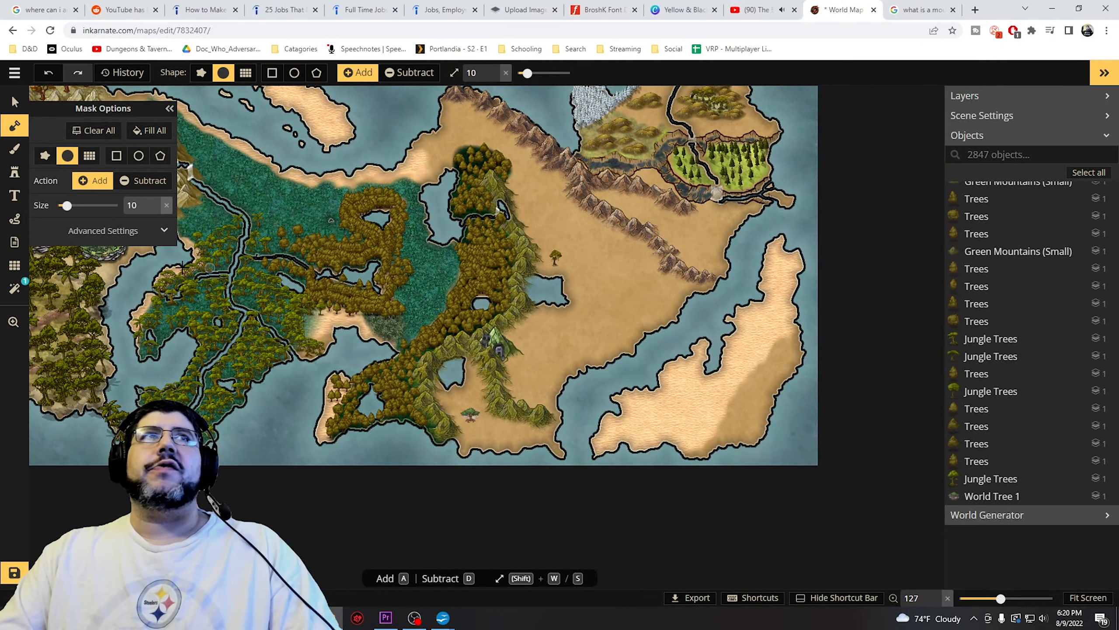
pyautogui.click(14, 322)
pyautogui.moveTo(363, 295); pyautogui.dragTo(346, 348)
pyautogui.scroll(-1, 482, 368)
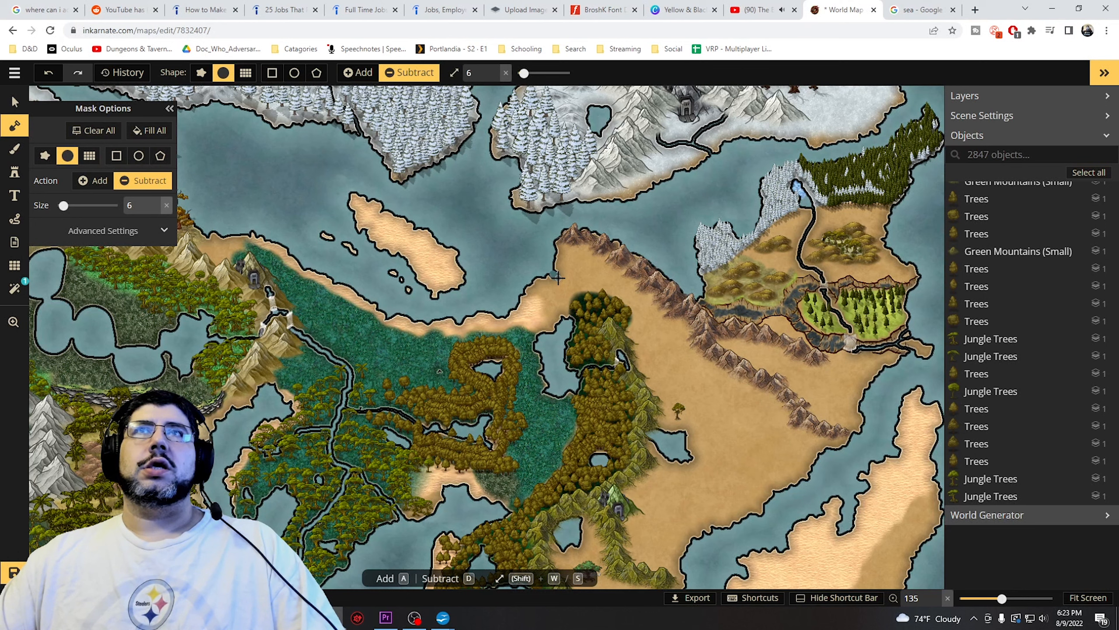
# - Cut a narrow channel from the northern coast to the lake west of the forest with a size 6 round subtract mask brush
pyautogui.moveTo(561, 280); pyautogui.dragTo(568, 298)
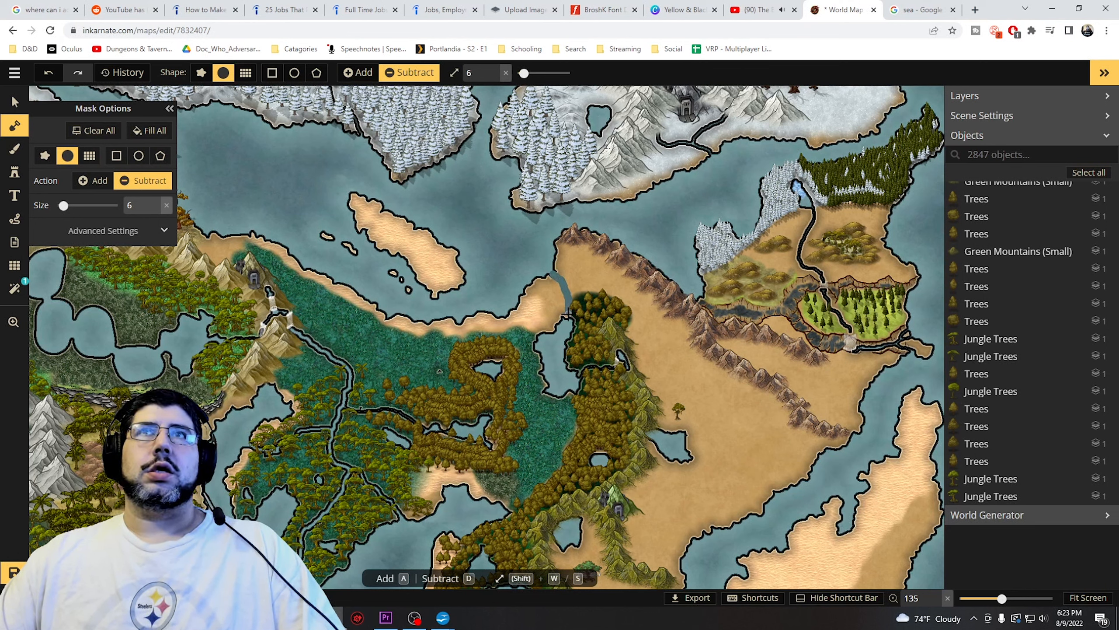
pyautogui.moveTo(568, 318); pyautogui.dragTo(569, 326)
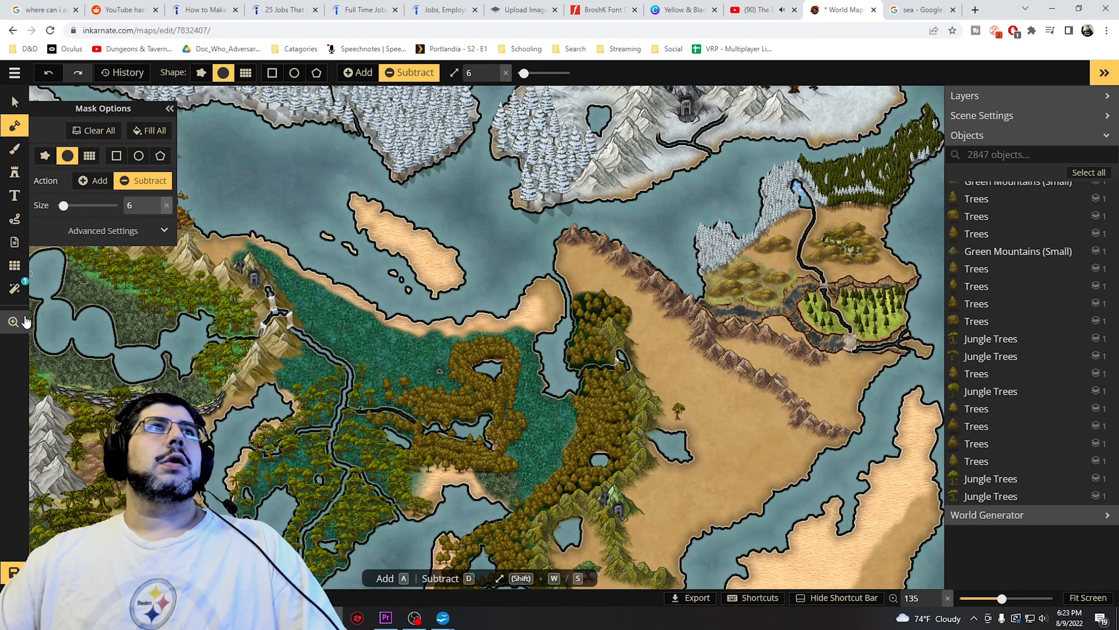
# - Carve a lake at the southern end of the teal forest with a size 18 rough subtract mask brush, roughness 8
pyautogui.click(14, 321)
pyautogui.scroll(-5, 451, 340)
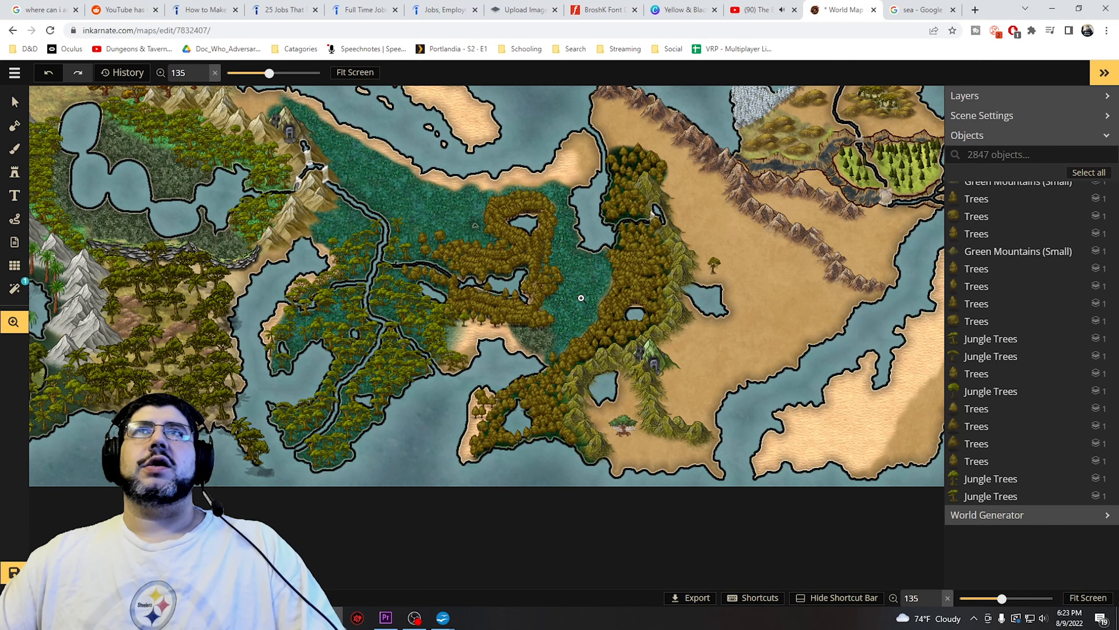
pyautogui.moveTo(581, 299); pyautogui.dragTo(541, 359)
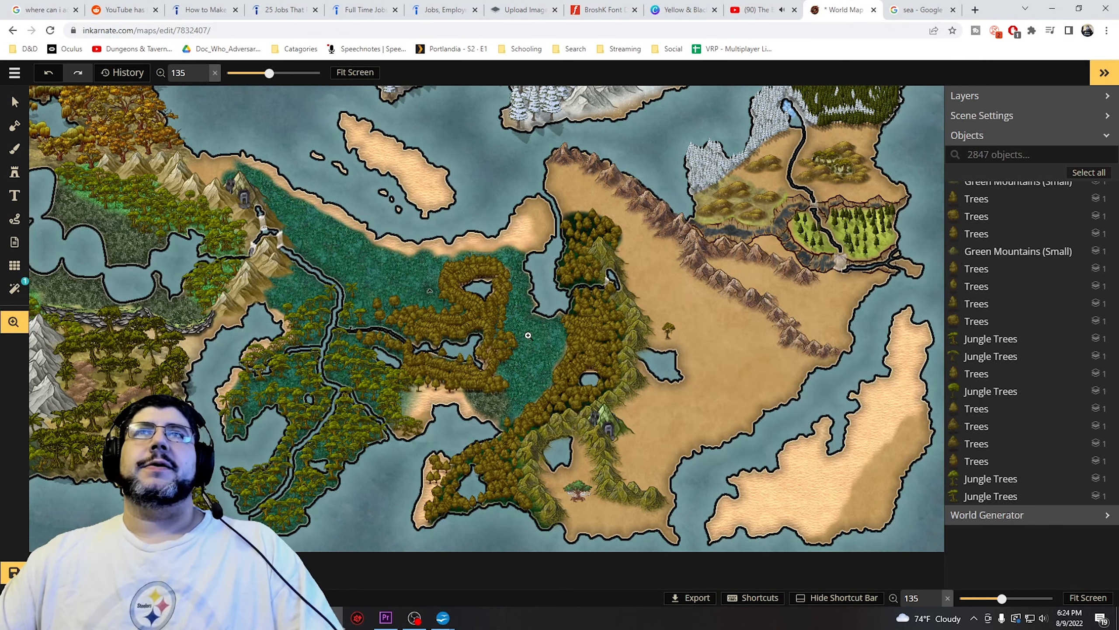
pyautogui.press('m')
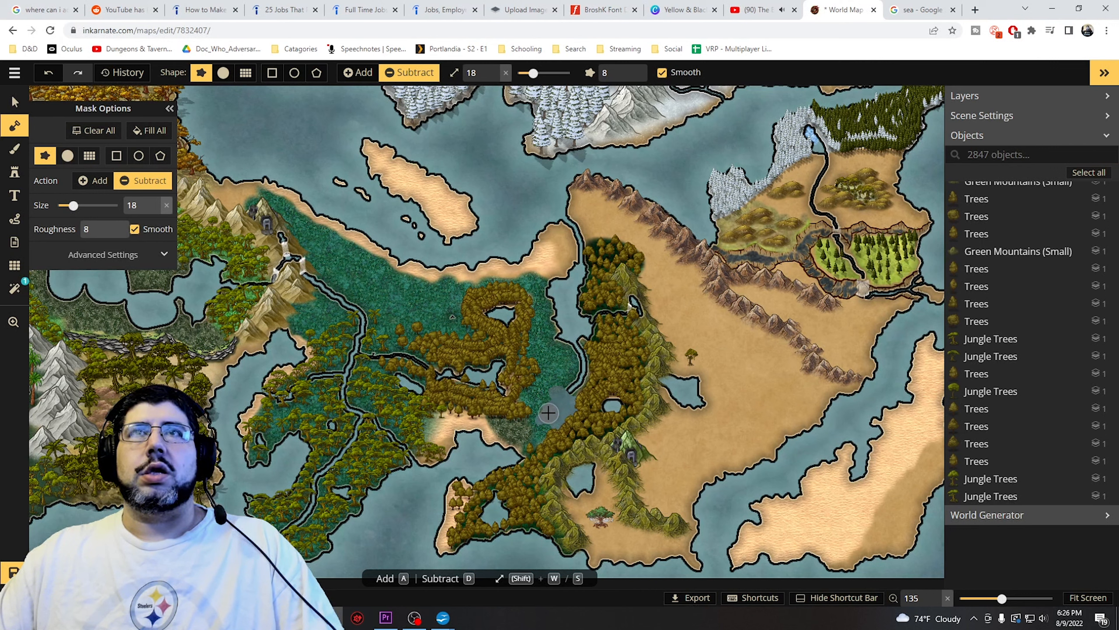
pyautogui.moveTo(549, 413); pyautogui.dragTo(548, 415)
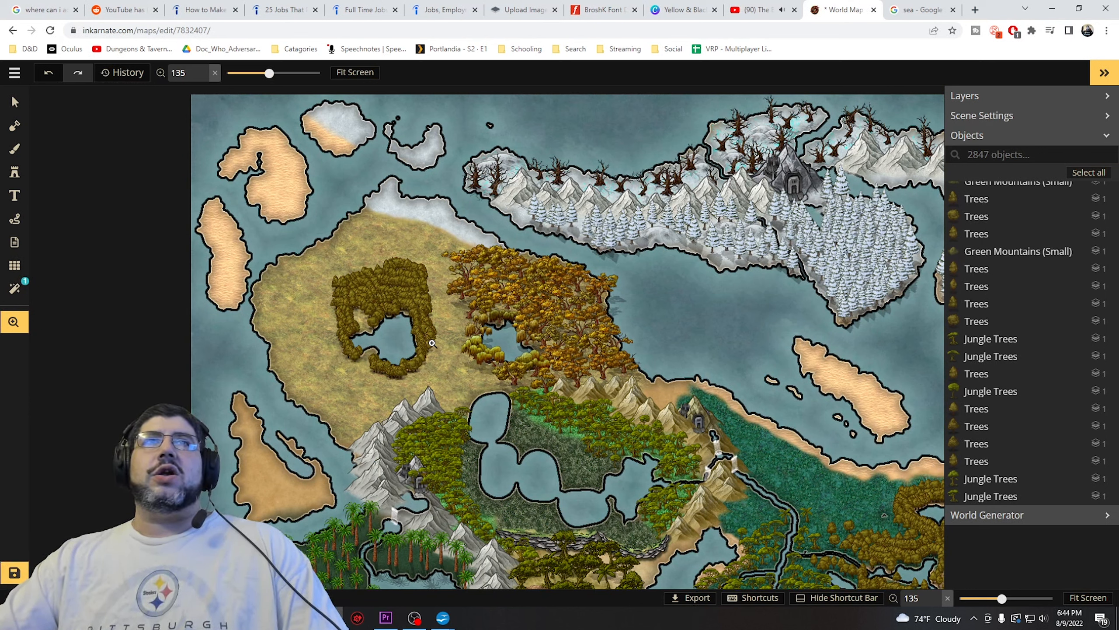
pyautogui.moveTo(432, 343); pyautogui.dragTo(536, 351)
pyautogui.scroll(3, 494, 348)
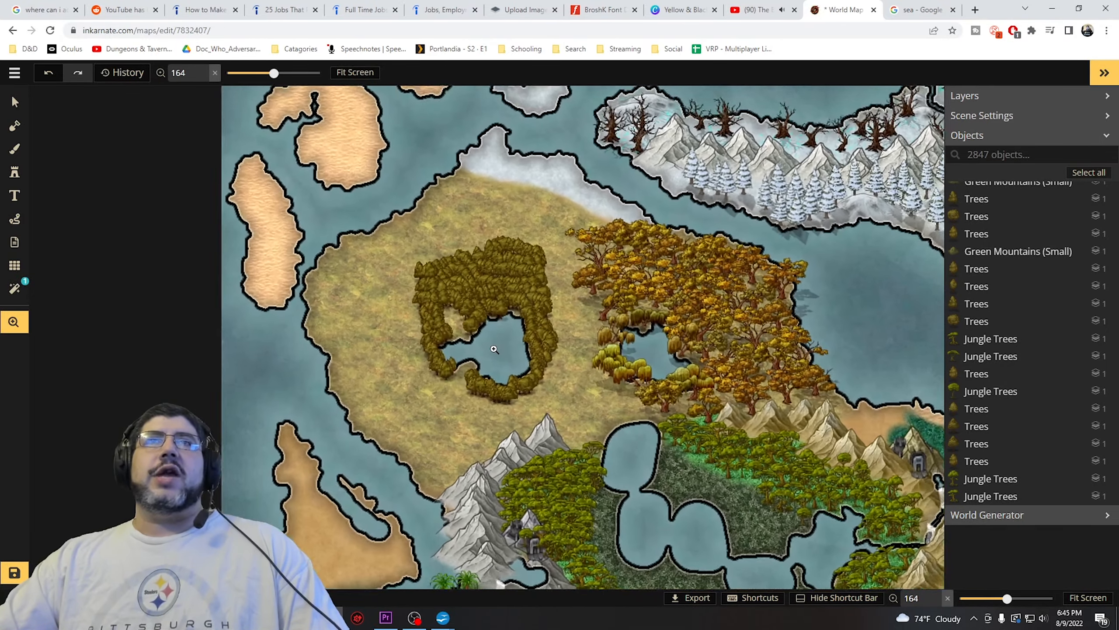
pyautogui.scroll(2, 494, 349)
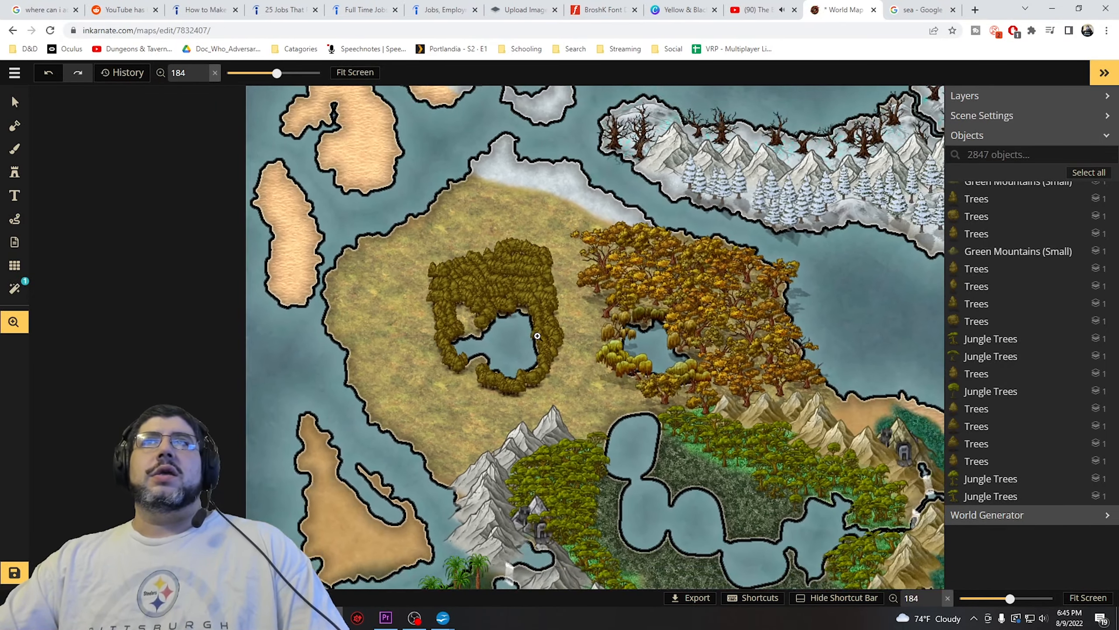
pyautogui.scroll(-3, 537, 336)
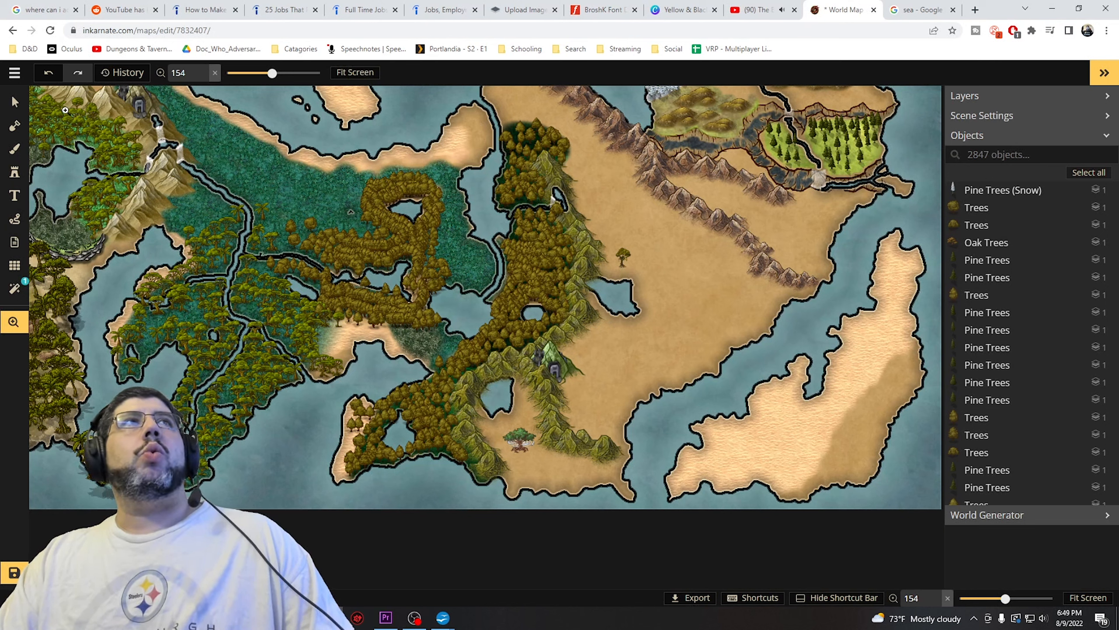
# - Move six small green mountains from south of the dwarven mountain into a ridge running southeast from below the desert lake
pyautogui.click(14, 102)
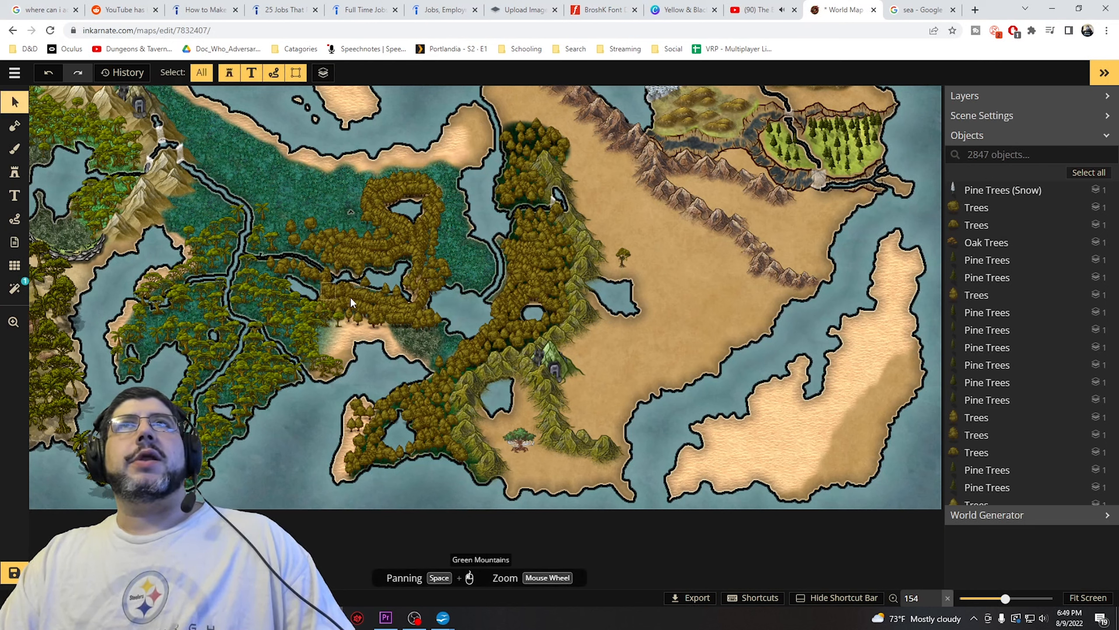
pyautogui.moveTo(541, 394); pyautogui.dragTo(602, 335)
pyautogui.moveTo(543, 386); pyautogui.dragTo(618, 332)
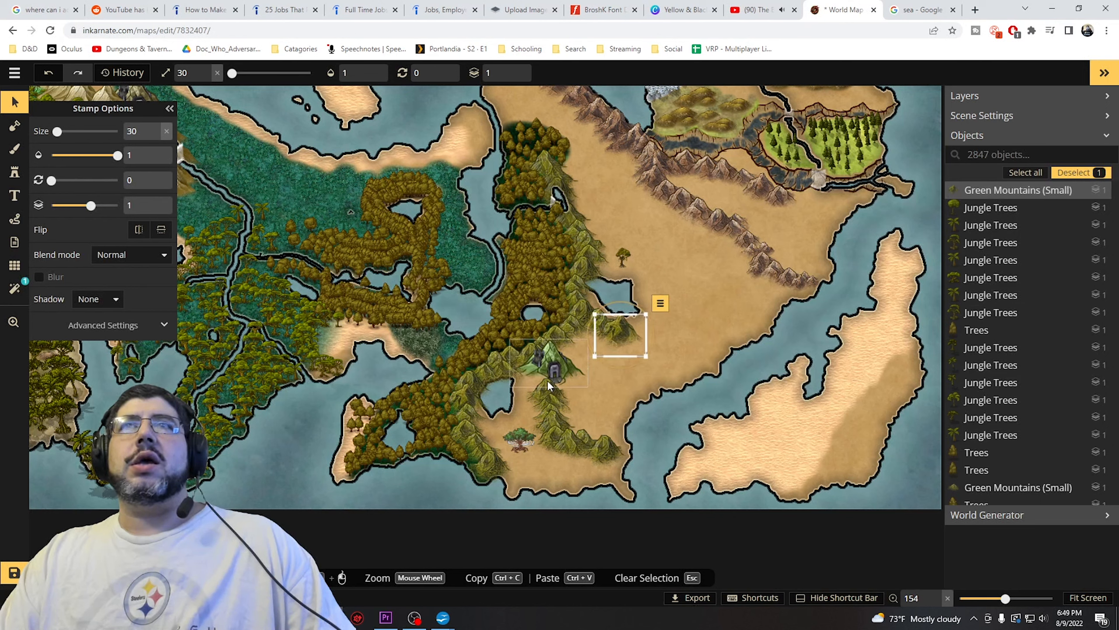
pyautogui.moveTo(543, 384); pyautogui.dragTo(636, 339)
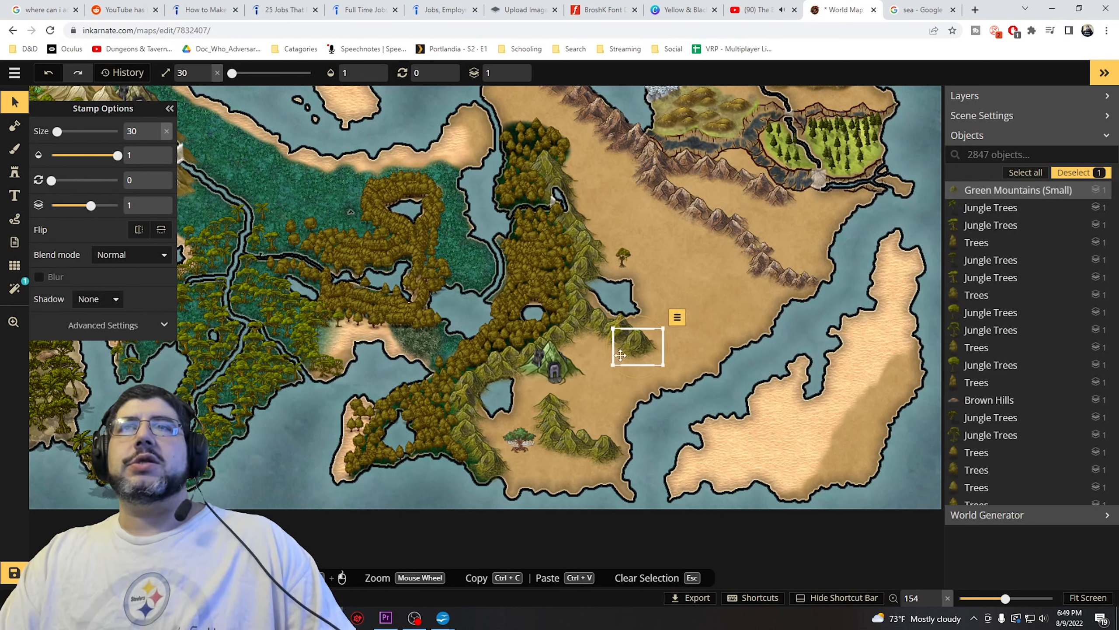
pyautogui.click(555, 399)
pyautogui.moveTo(555, 398); pyautogui.dragTo(654, 348)
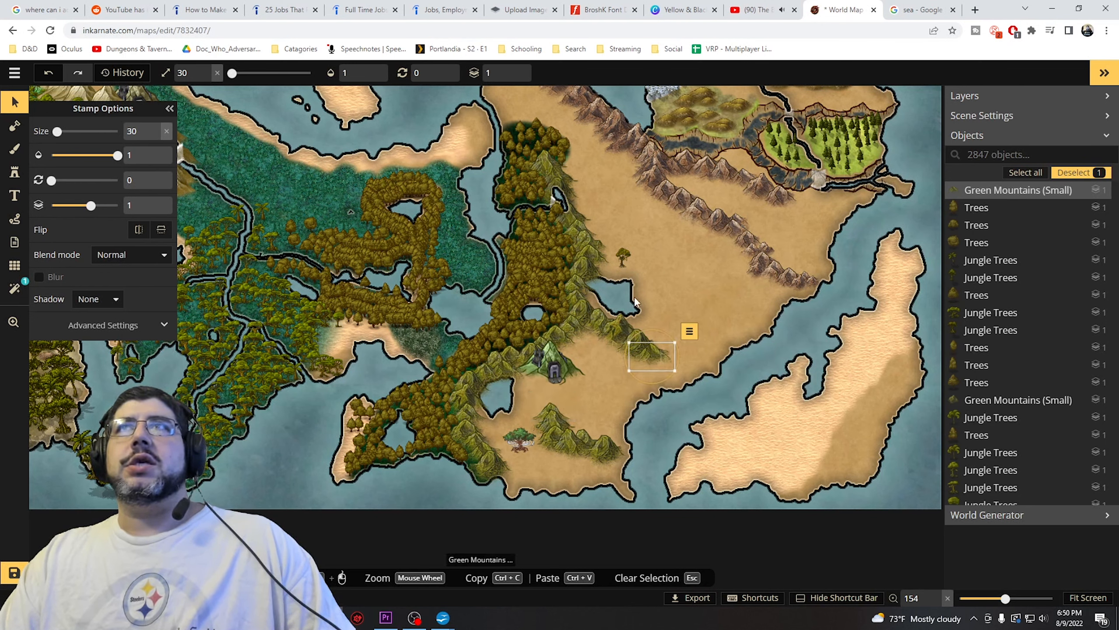
pyautogui.moveTo(560, 415); pyautogui.dragTo(676, 355)
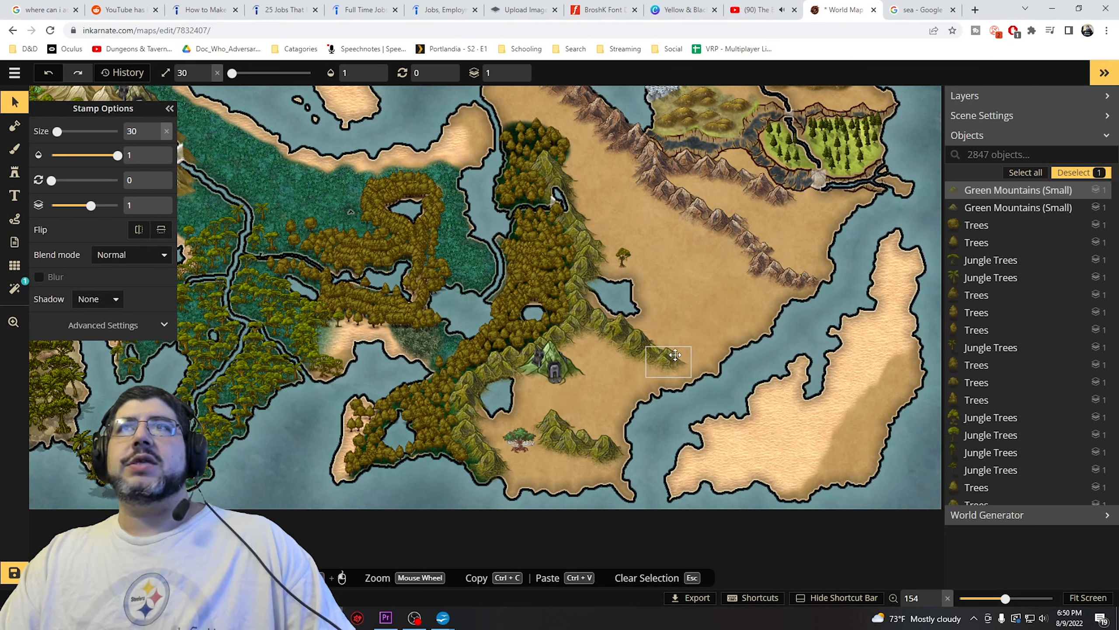
pyautogui.click(555, 418)
pyautogui.moveTo(554, 418); pyautogui.dragTo(689, 359)
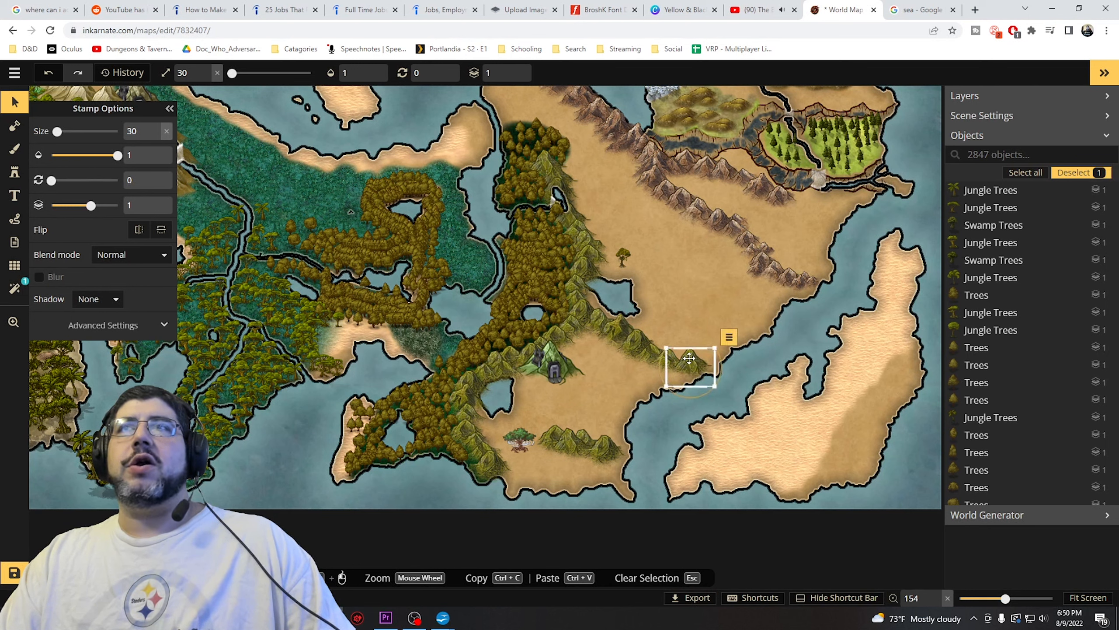
# - Delete the leftover small green mountains on the southern desert east of the World Tree
pyautogui.moveTo(556, 441); pyautogui.dragTo(600, 375)
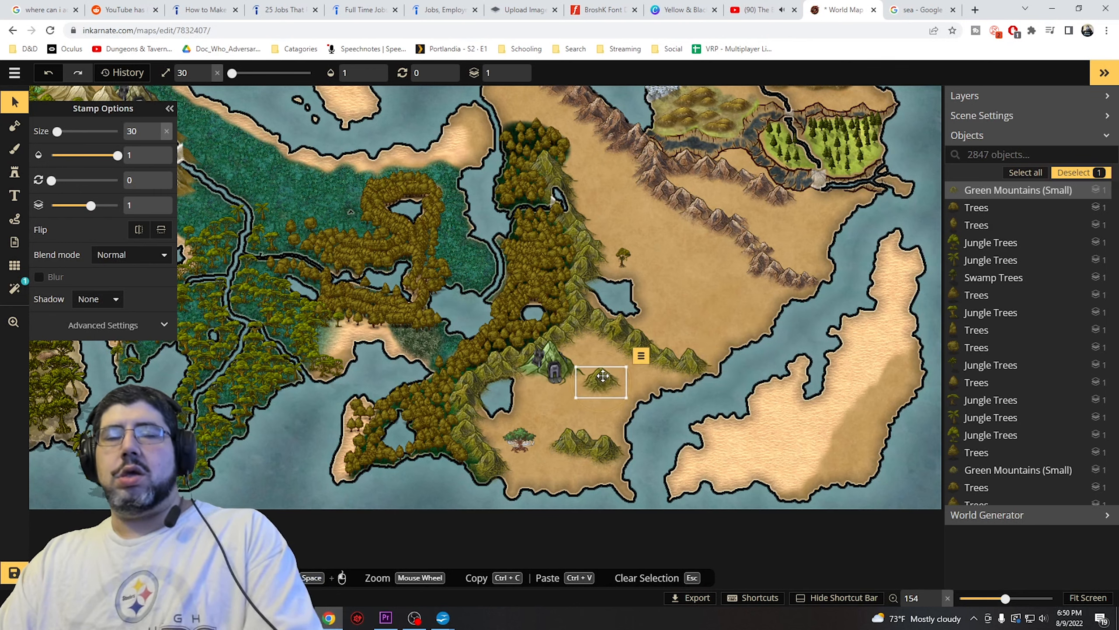
pyautogui.press('Delete')
pyautogui.click(575, 434)
pyautogui.press('Delete')
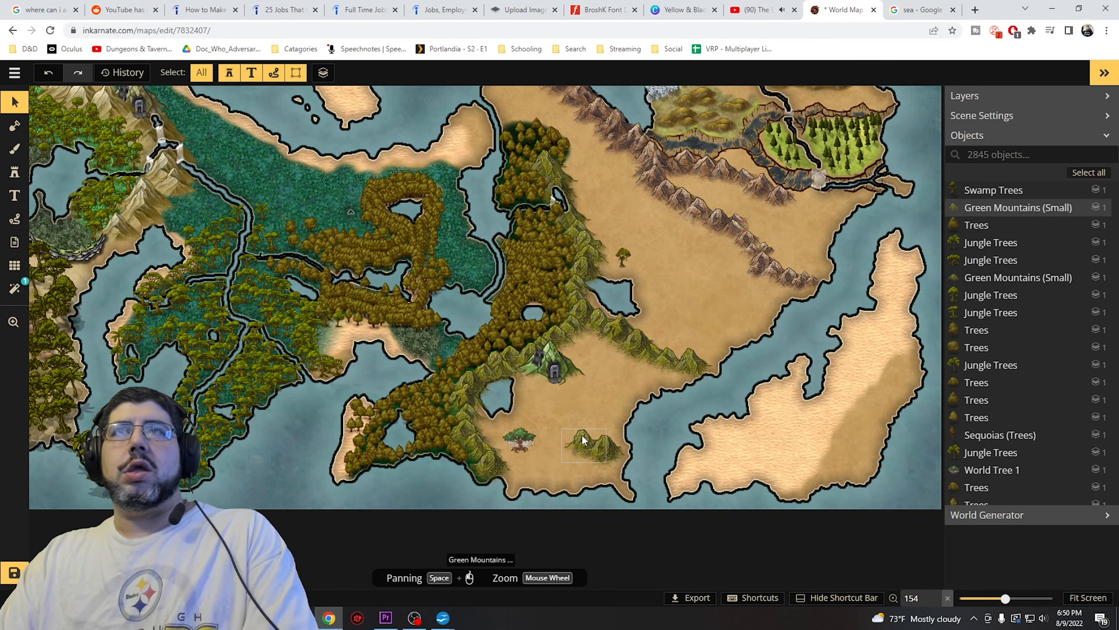
pyautogui.click(598, 445)
pyautogui.press('Delete')
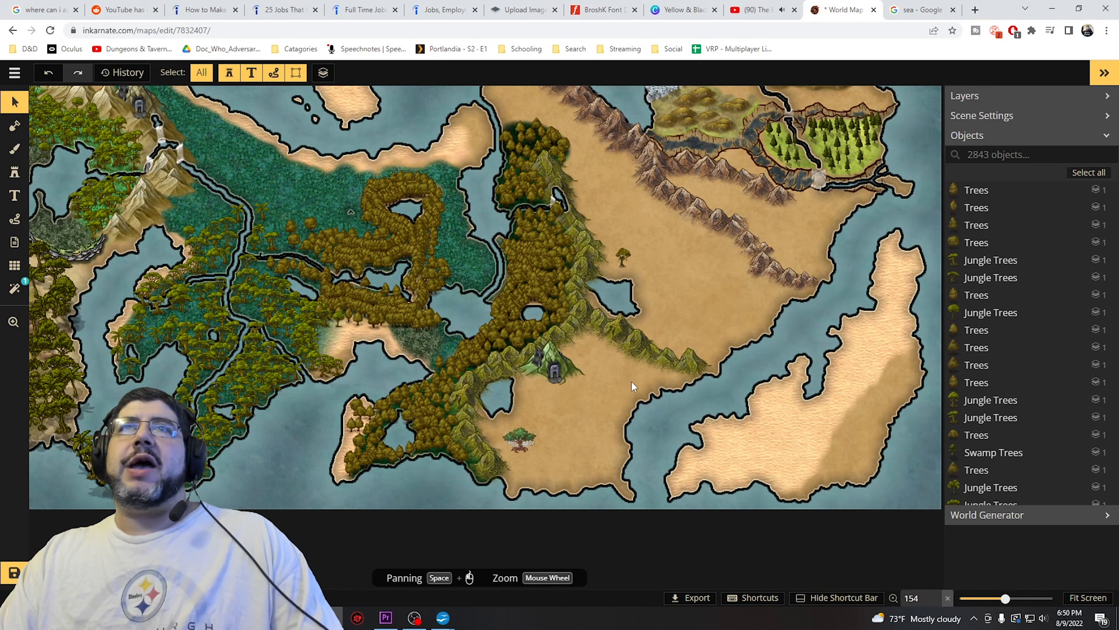
# - Delete the green mountain at the southeastern tip of the new ridge and switch the map editor to full screen
pyautogui.click(689, 370)
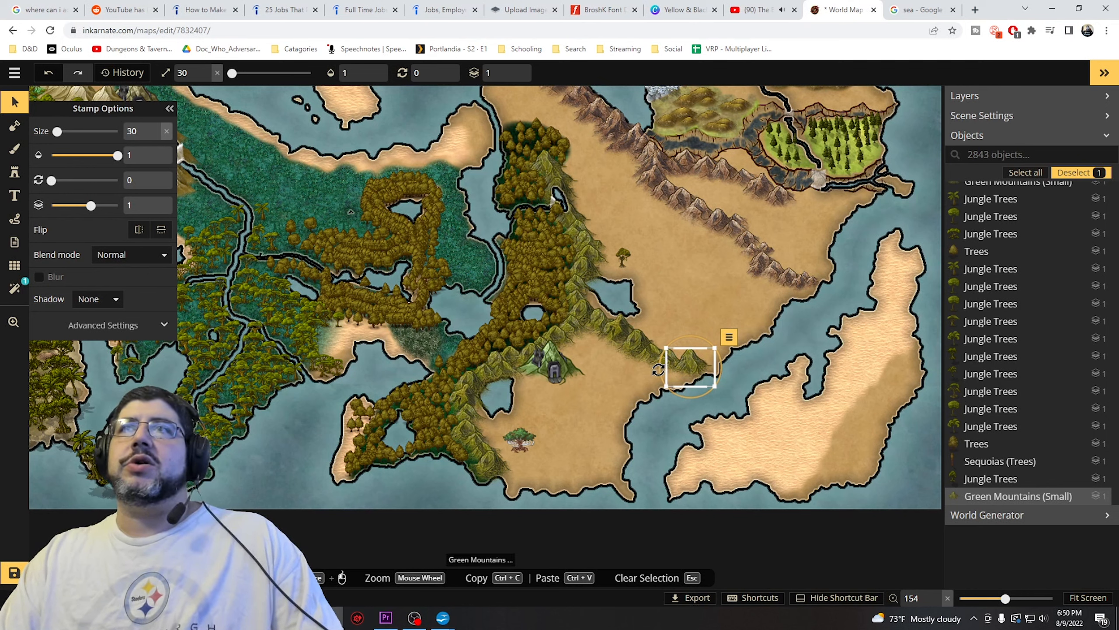
pyautogui.press('Delete')
pyautogui.click(661, 364)
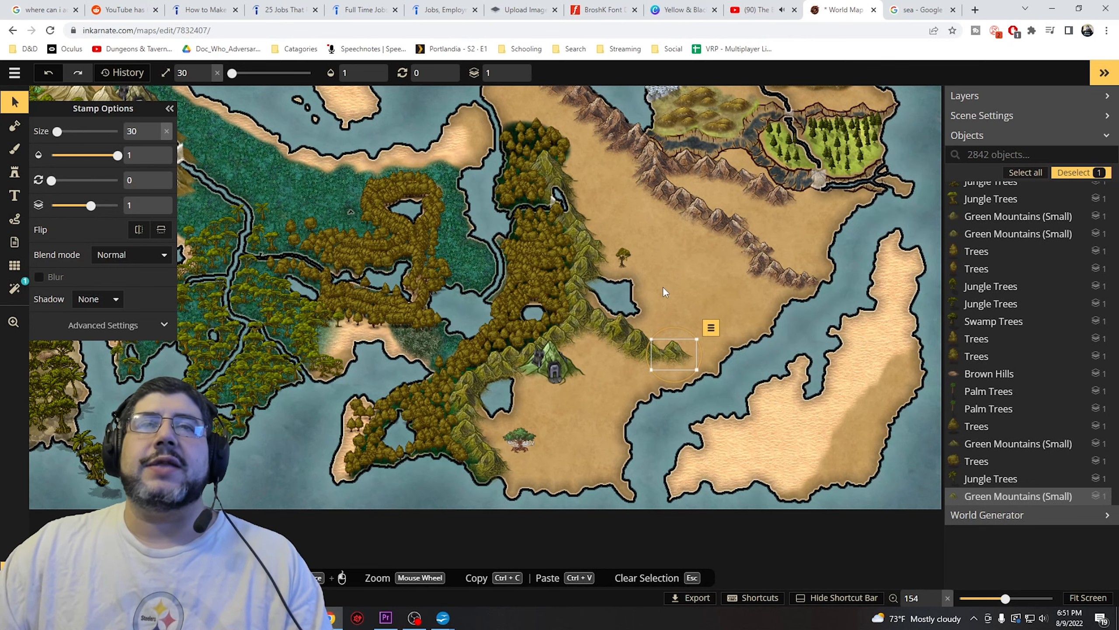
pyautogui.press('F11')
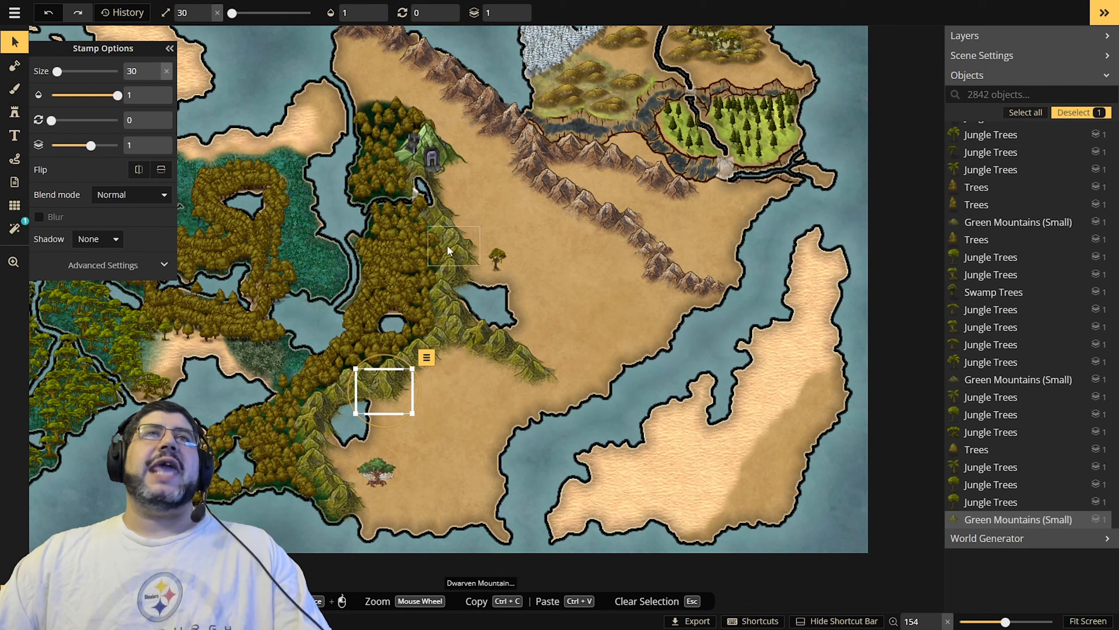
pyautogui.click(452, 402)
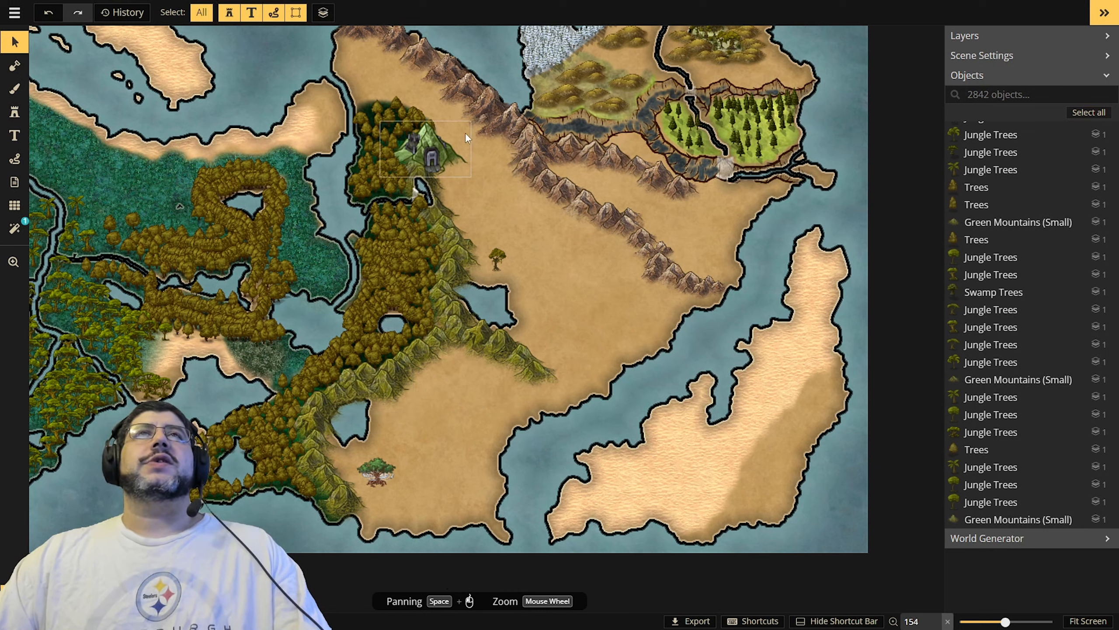
# - Enlarge the World Tree stamp to size 52 and place it farther east on the southern desert
pyautogui.click(381, 472)
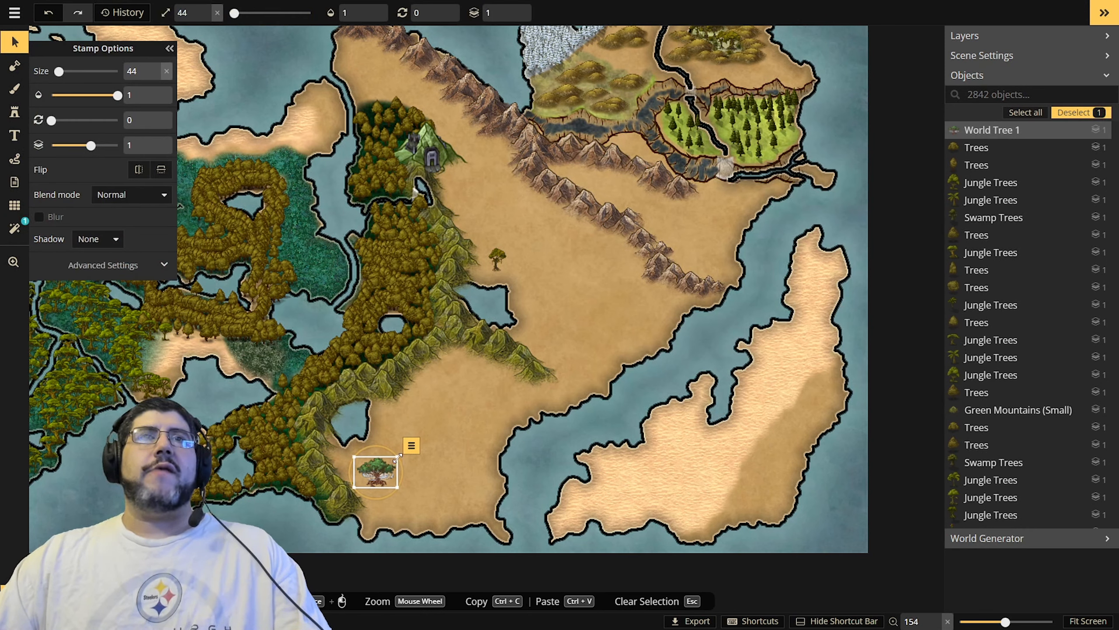
pyautogui.moveTo(398, 457); pyautogui.dragTo(433, 482)
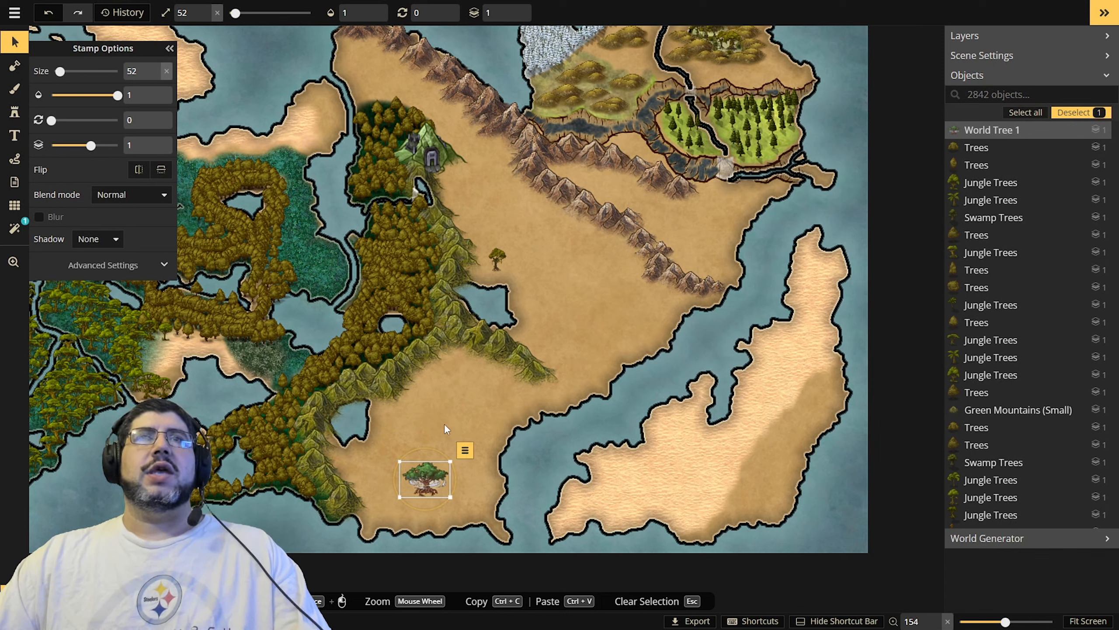
pyautogui.press('Escape')
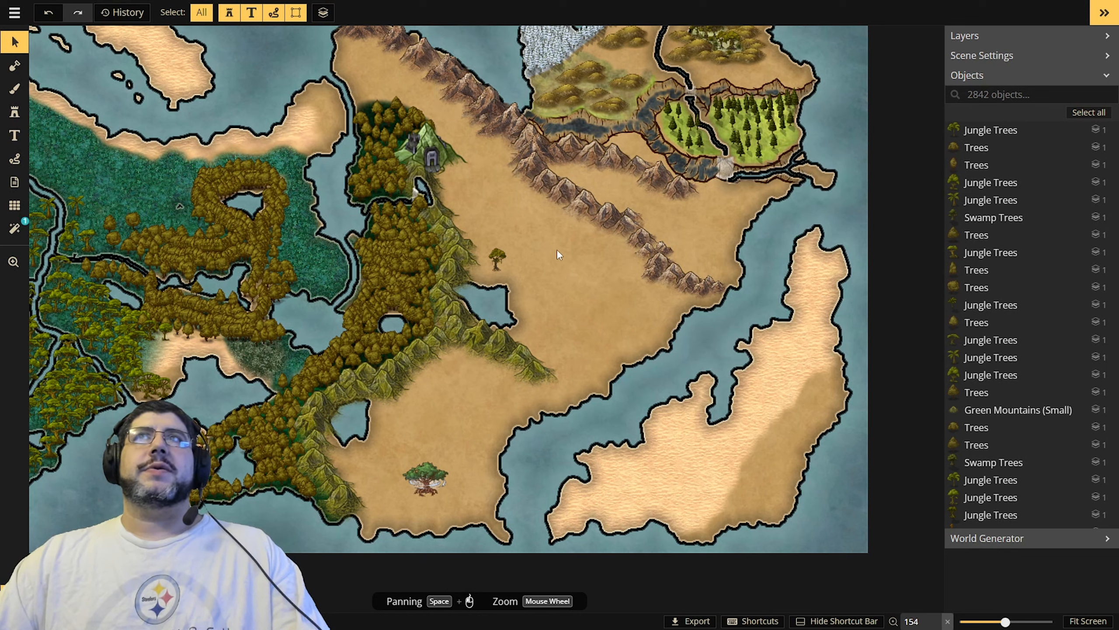
pyautogui.click(425, 478)
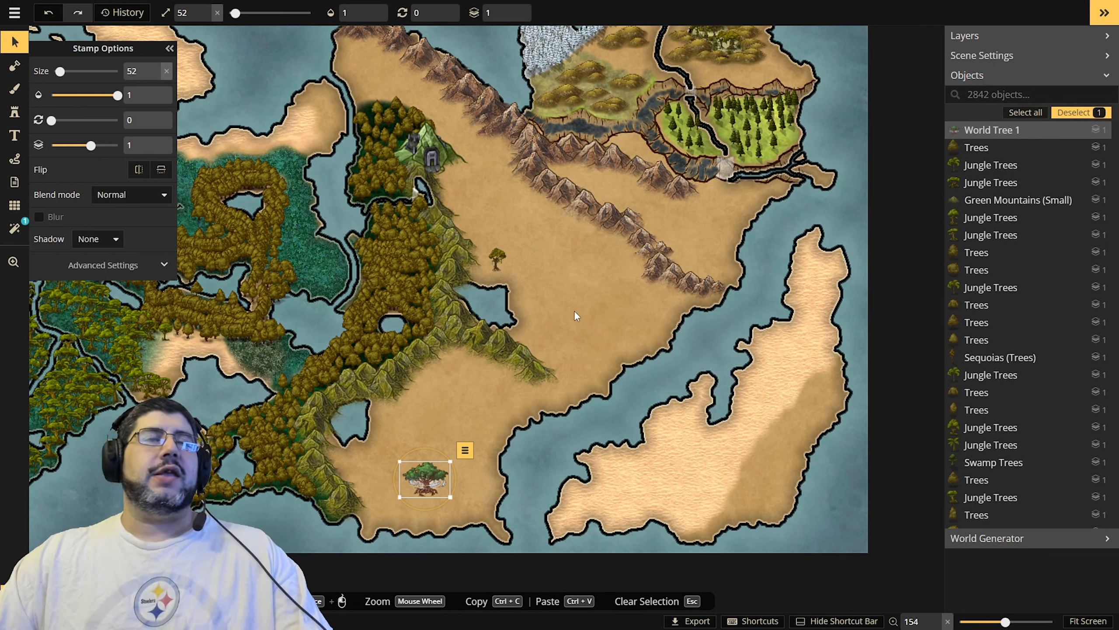
pyautogui.press('Escape')
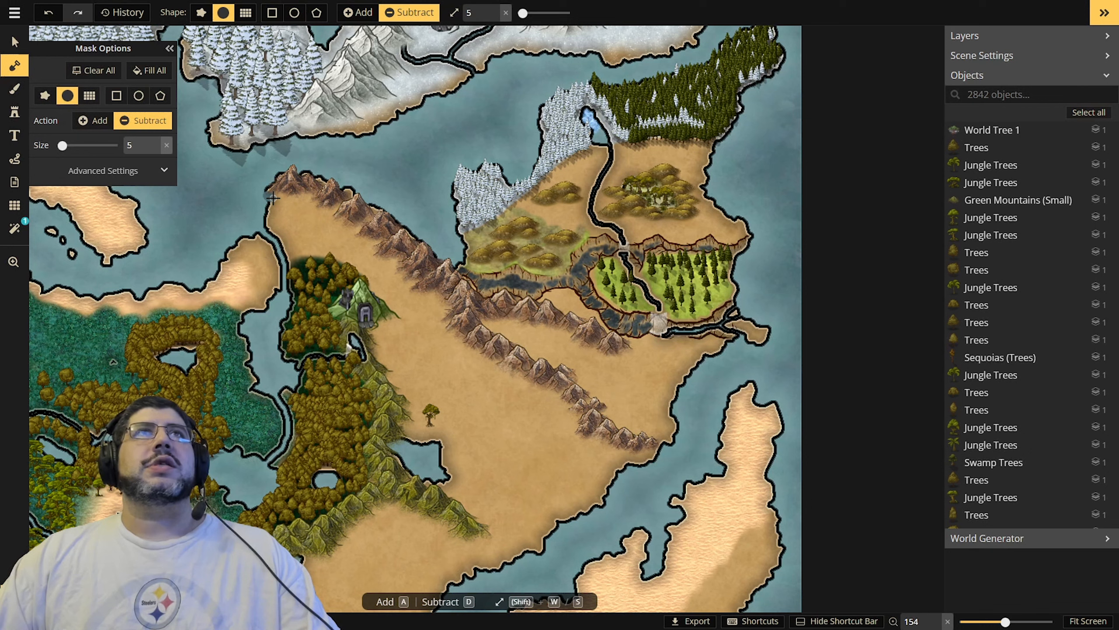
# - Carve a river with a size 5 round subtract brush from the northwestern coast, along the brown mountains, to the southeastern coast
pyautogui.moveTo(292, 201); pyautogui.dragTo(348, 232)
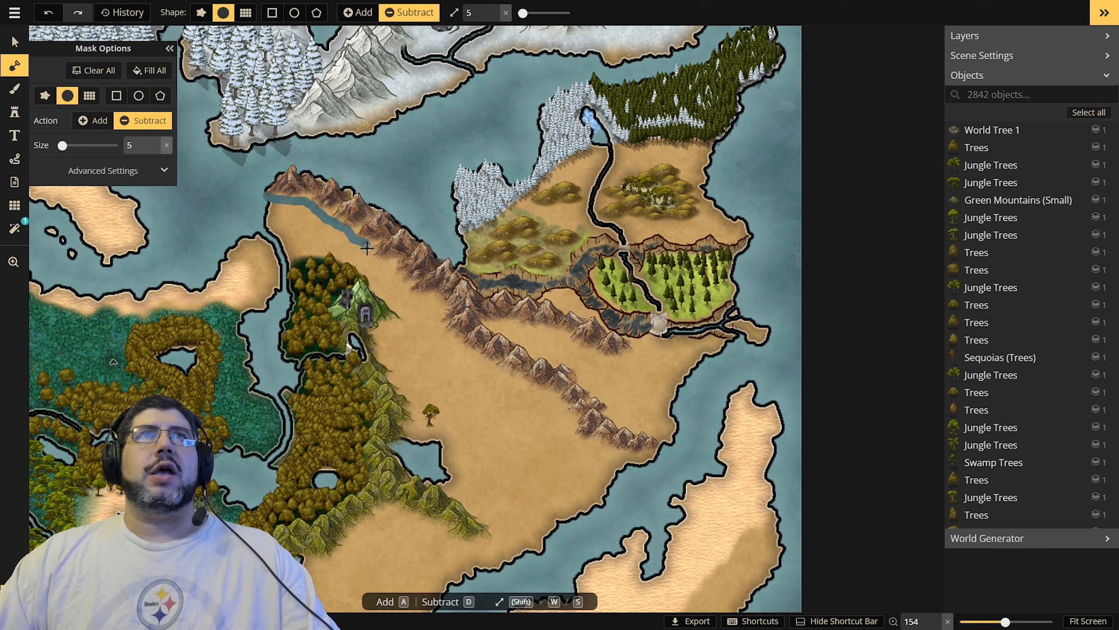
pyautogui.moveTo(367, 249); pyautogui.dragTo(370, 260)
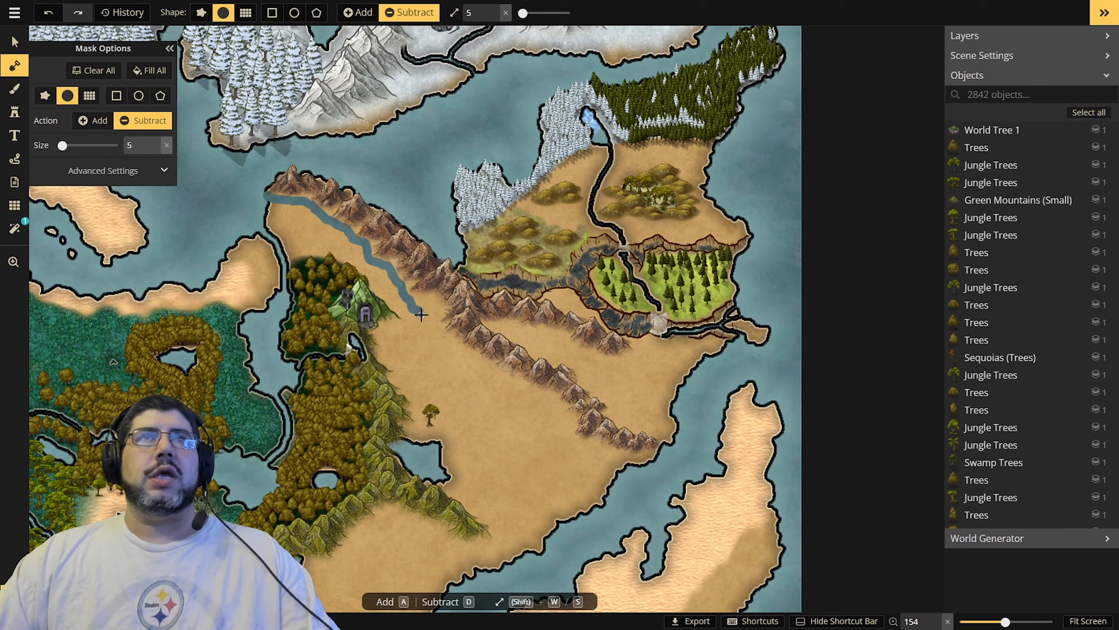
pyautogui.moveTo(422, 319); pyautogui.dragTo(423, 321)
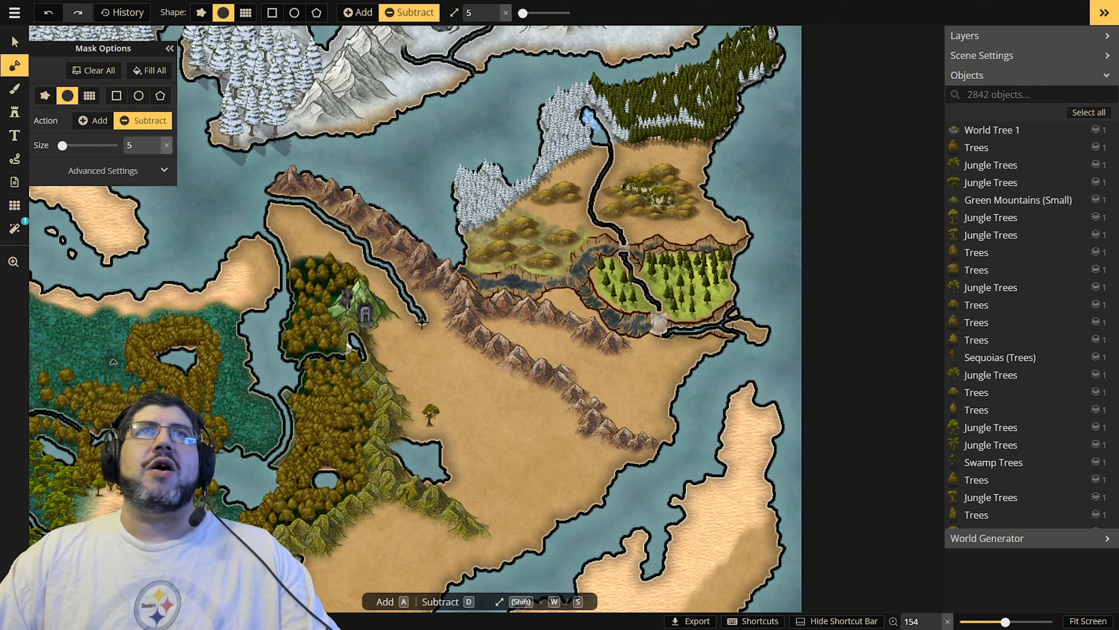
pyautogui.moveTo(421, 324)
pyautogui.mouseDown()
pyautogui.moveTo(421, 367)
pyautogui.moveTo(512, 453)
pyautogui.moveTo(499, 509)
pyautogui.mouseUp()
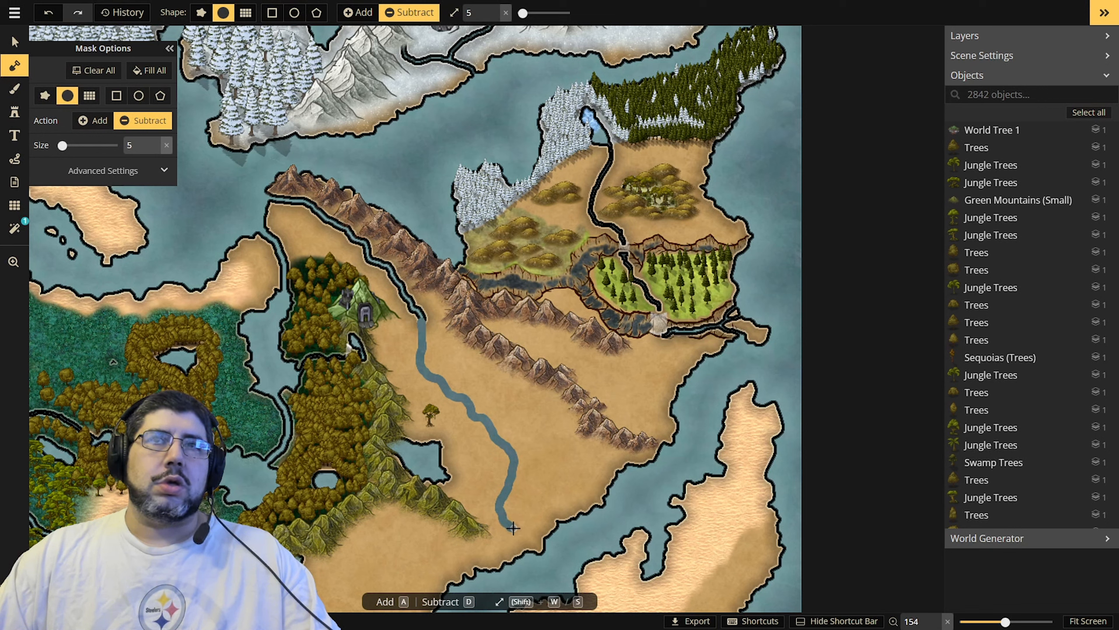
pyautogui.moveTo(518, 532); pyautogui.dragTo(545, 558)
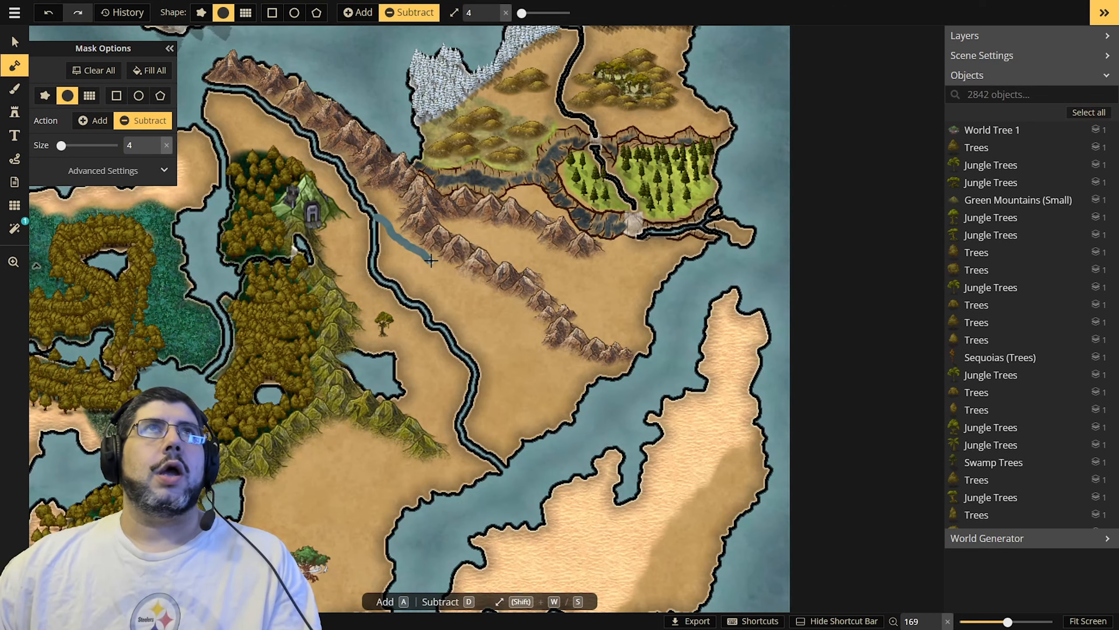
# - Carve a second river with a size 4 round subtract brush, branching southeast from the existing river along the brown mountains to the southeastern coast
pyautogui.moveTo(431, 260); pyautogui.dragTo(439, 267)
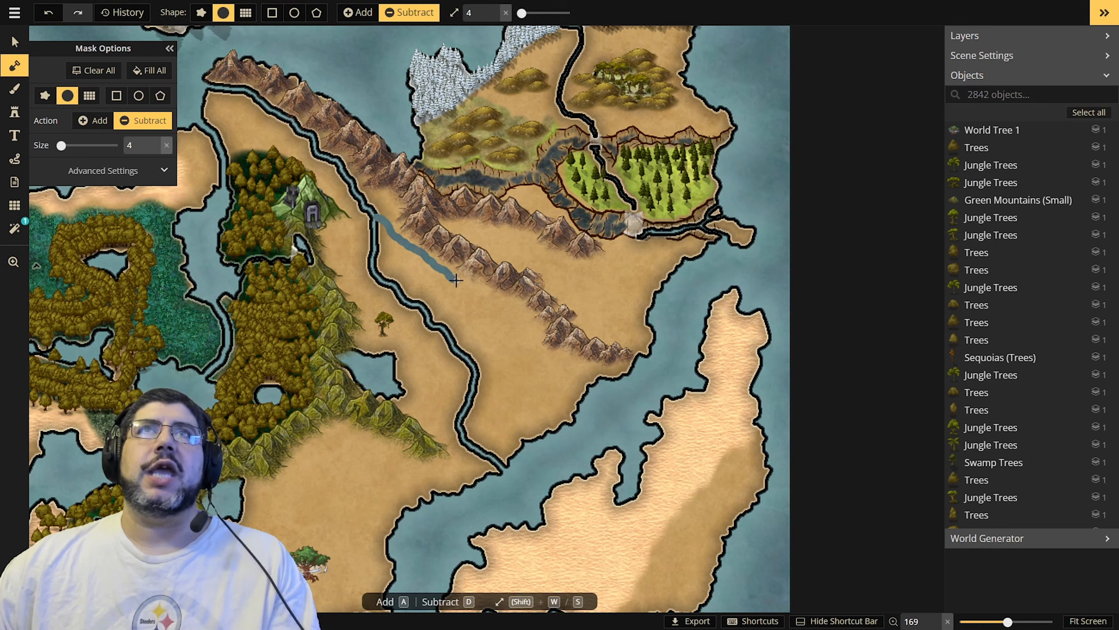
pyautogui.moveTo(456, 279); pyautogui.dragTo(487, 294)
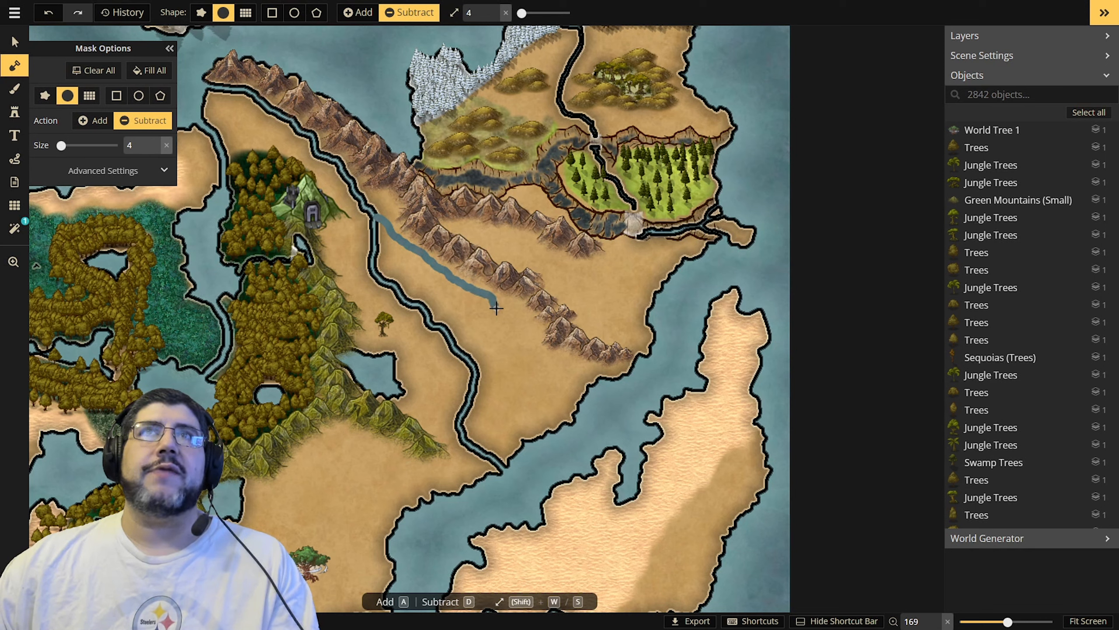
pyautogui.moveTo(498, 313); pyautogui.dragTo(557, 388)
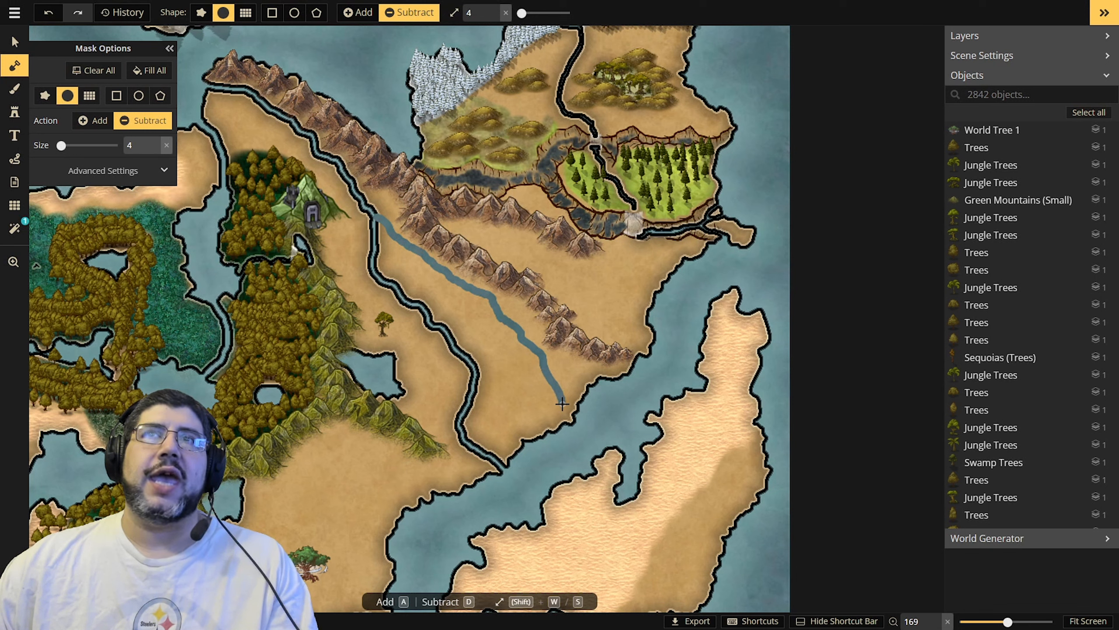
pyautogui.moveTo(562, 403); pyautogui.dragTo(564, 407)
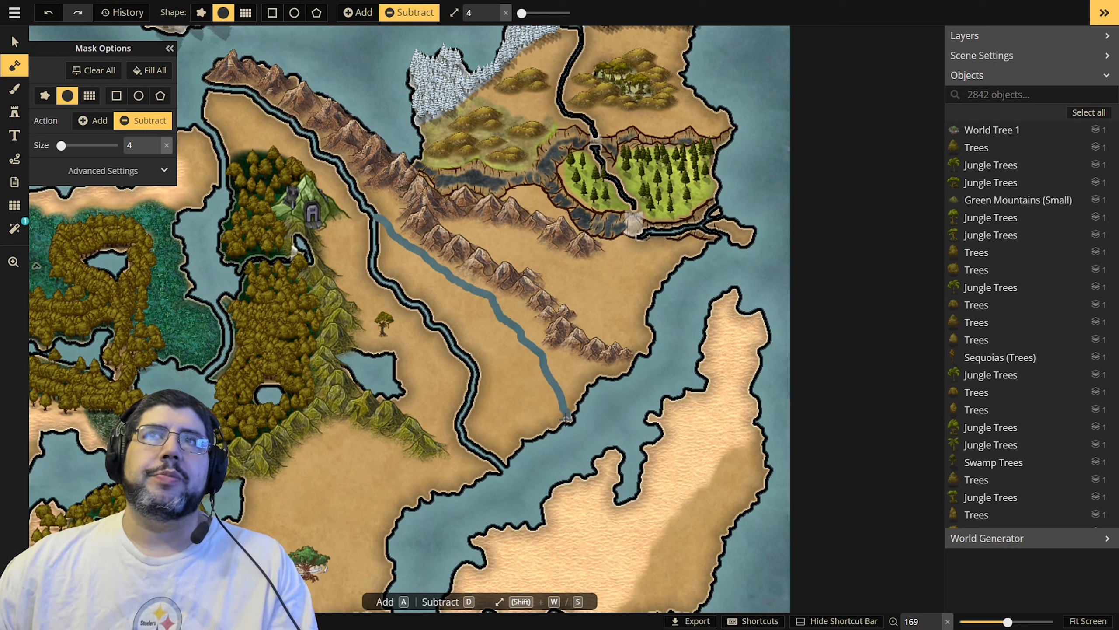
pyautogui.moveTo(569, 432); pyautogui.dragTo(569, 433)
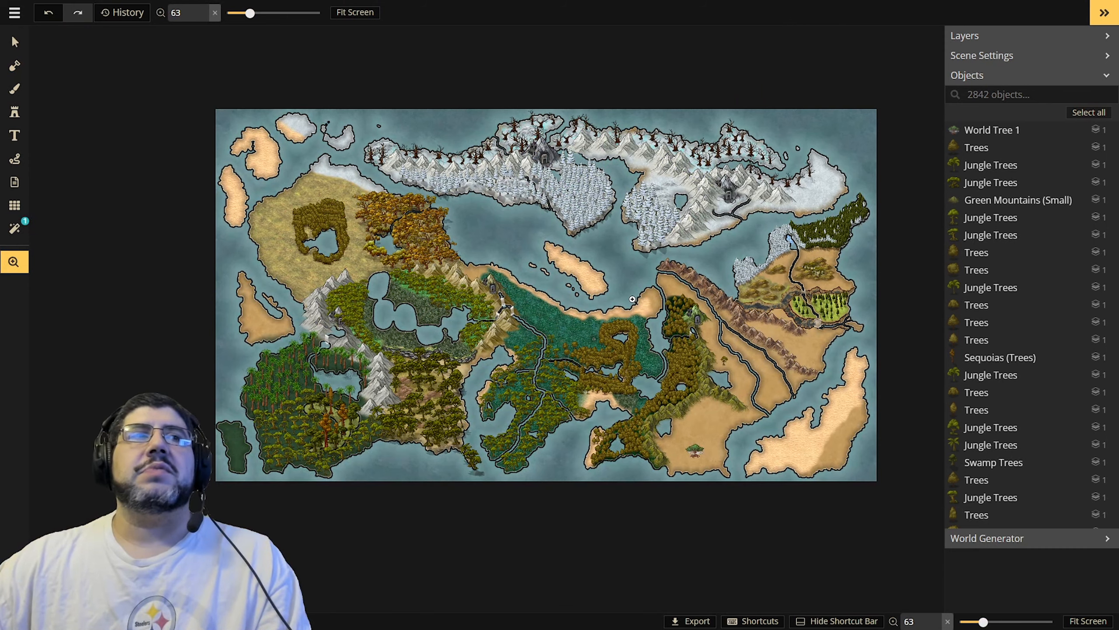
# - Examine the whole map and the land around the two new desert rivers
pyautogui.moveTo(633, 299); pyautogui.dragTo(640, 334)
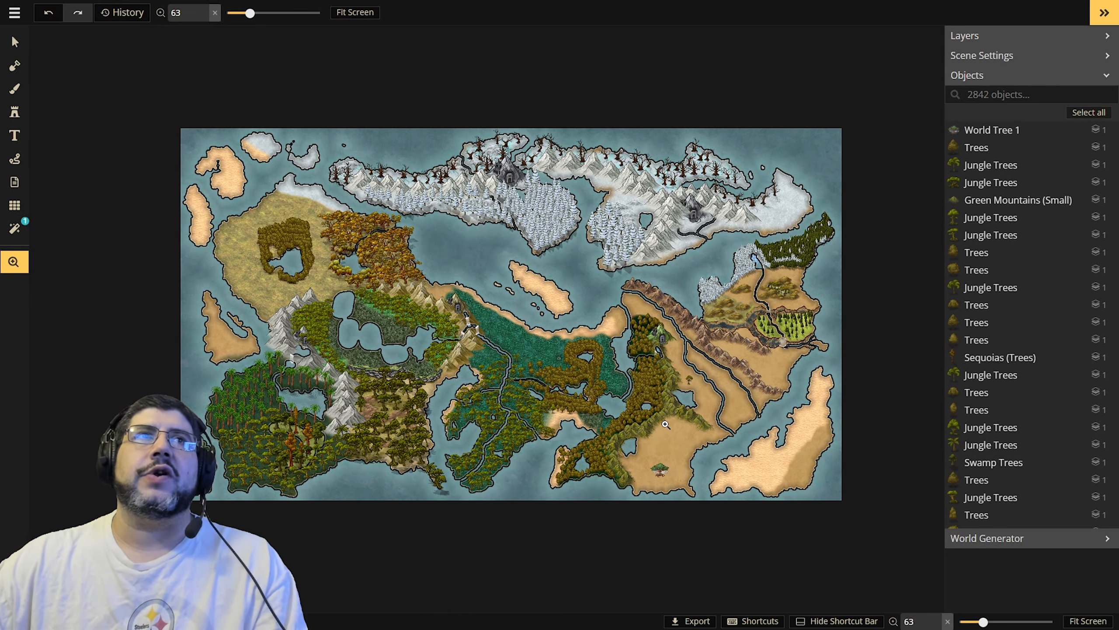
pyautogui.moveTo(731, 394); pyautogui.dragTo(718, 436)
pyautogui.moveTo(596, 386); pyautogui.dragTo(673, 354)
pyautogui.moveTo(594, 341); pyautogui.dragTo(631, 343)
pyautogui.scroll(2, 673, 349)
pyautogui.scroll(1, 647, 356)
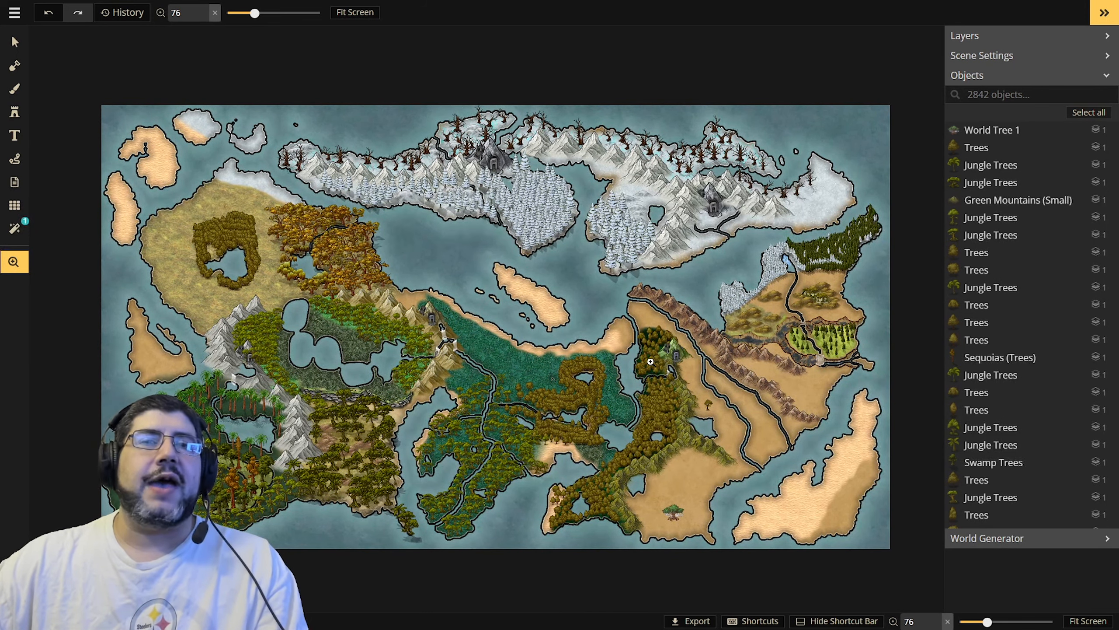
pyautogui.moveTo(682, 352); pyautogui.dragTo(670, 376)
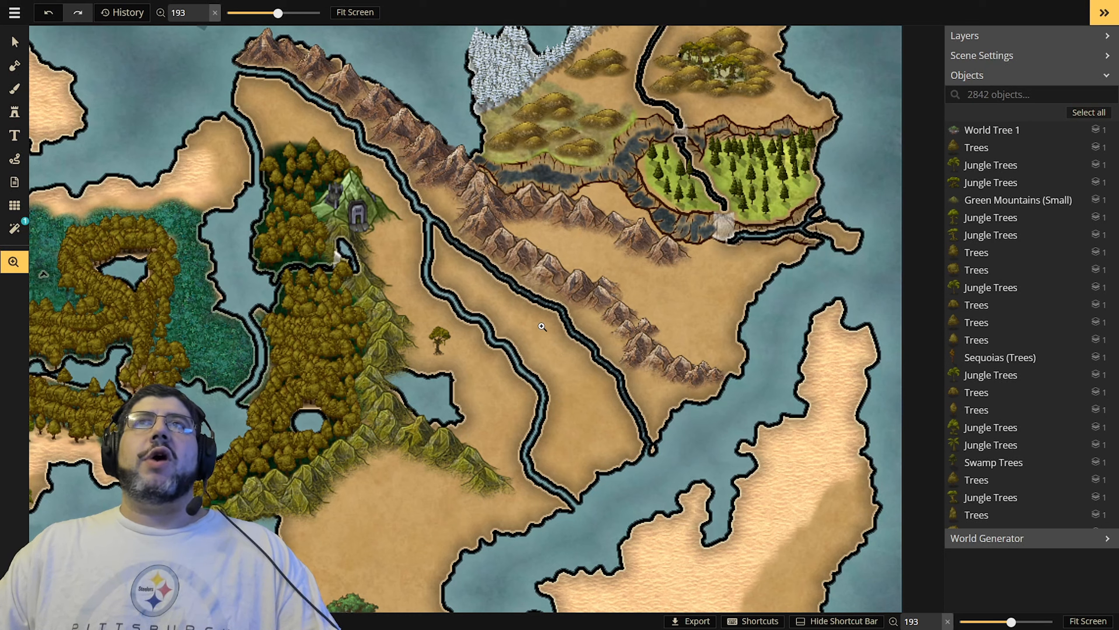
pyautogui.moveTo(578, 389); pyautogui.dragTo(564, 412)
pyautogui.scroll(2, 538, 403)
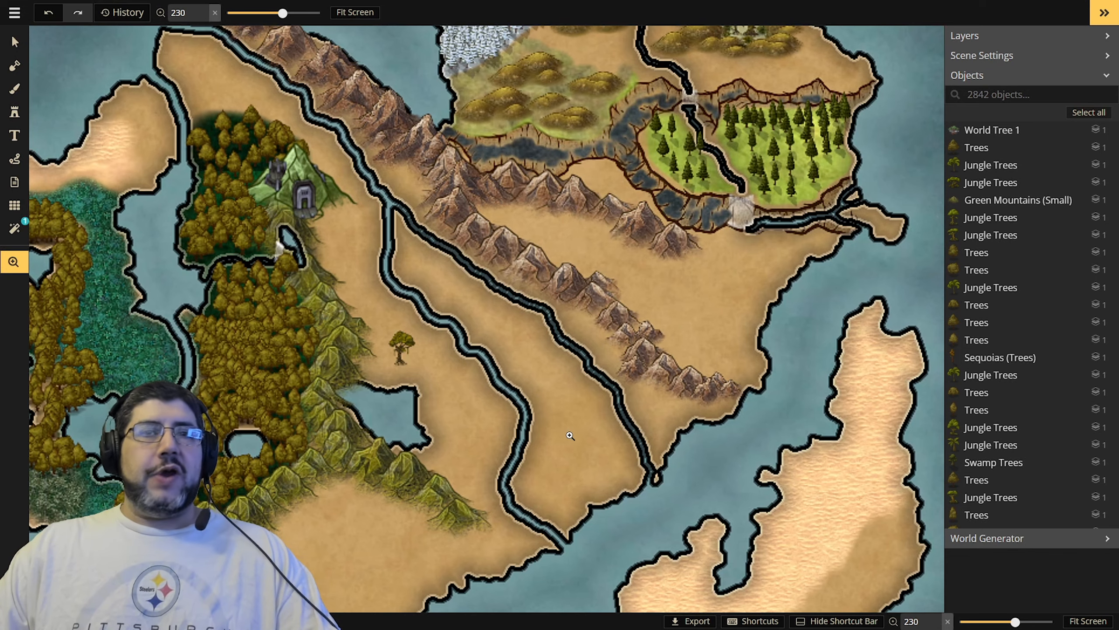
pyautogui.moveTo(562, 428); pyautogui.dragTo(513, 378)
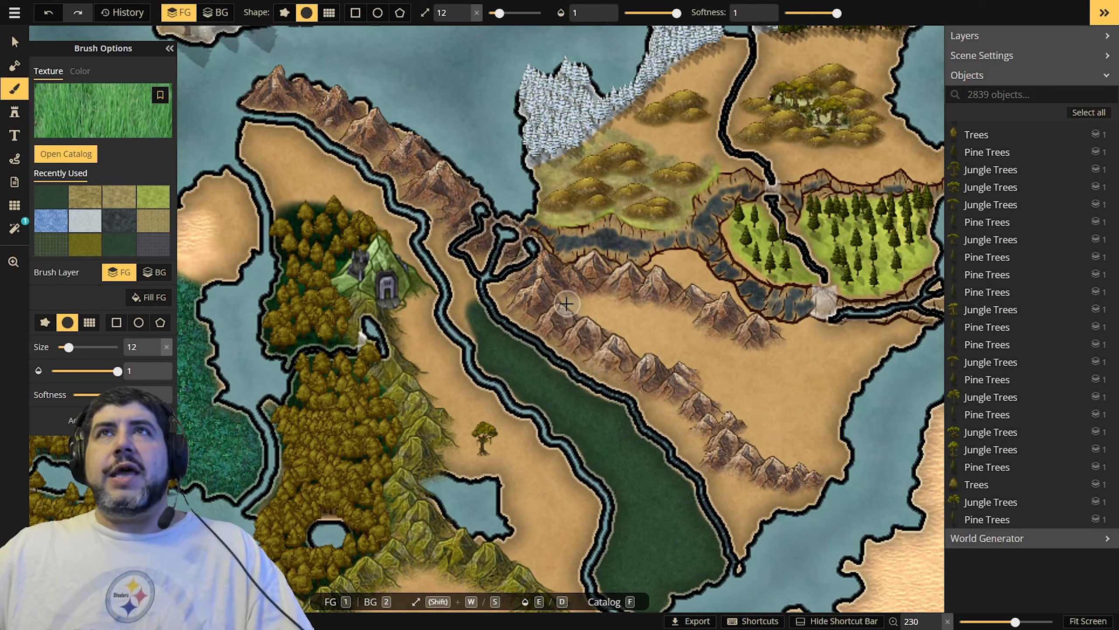
# - Paint green grass texture with a size 12 round foreground brush over the desert plain east of the brown mountains, out to the eastern coast
pyautogui.moveTo(564, 308); pyautogui.dragTo(636, 310)
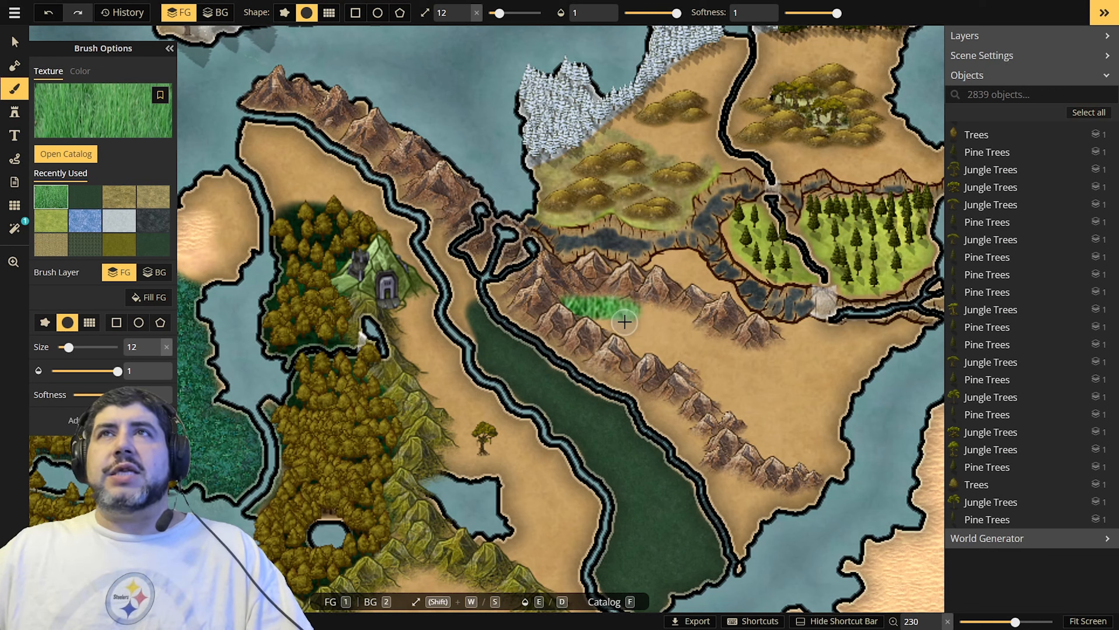
pyautogui.moveTo(648, 329)
pyautogui.mouseDown()
pyautogui.moveTo(791, 403)
pyautogui.moveTo(794, 430)
pyautogui.moveTo(716, 373)
pyautogui.mouseUp()
pyautogui.moveTo(784, 354)
pyautogui.mouseDown()
pyautogui.moveTo(731, 362)
pyautogui.moveTo(739, 377)
pyautogui.moveTo(705, 363)
pyautogui.moveTo(729, 385)
pyautogui.moveTo(708, 370)
pyautogui.moveTo(724, 388)
pyautogui.moveTo(714, 390)
pyautogui.moveTo(760, 416)
pyautogui.moveTo(748, 404)
pyautogui.moveTo(768, 440)
pyautogui.moveTo(748, 436)
pyautogui.moveTo(825, 463)
pyautogui.mouseUp()
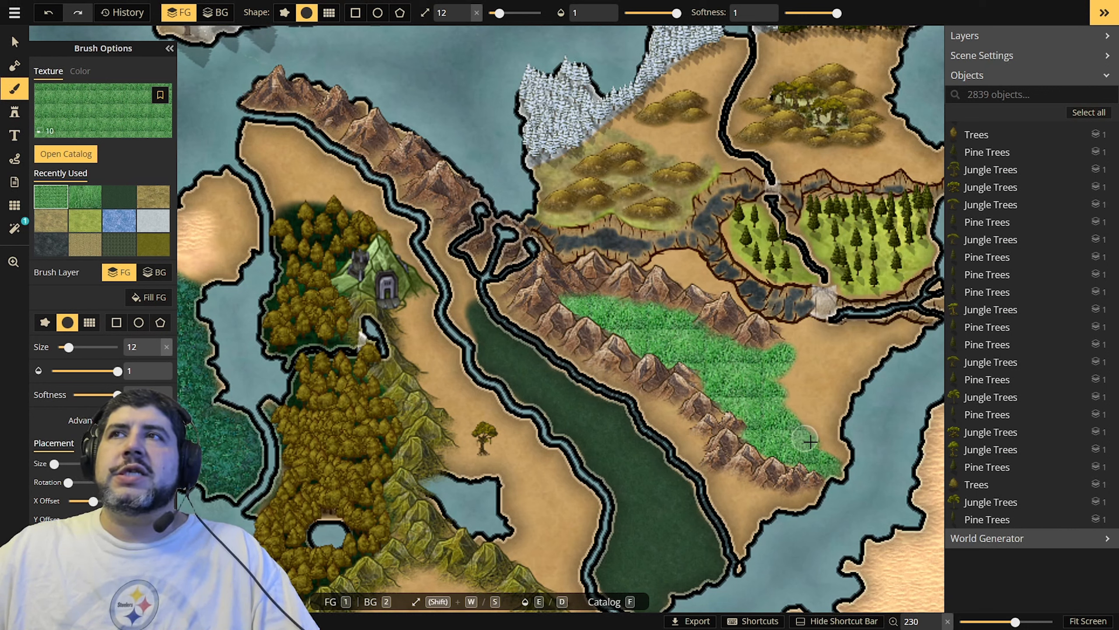
pyautogui.moveTo(835, 456)
pyautogui.mouseDown()
pyautogui.moveTo(835, 471)
pyautogui.moveTo(812, 430)
pyautogui.moveTo(824, 430)
pyautogui.moveTo(833, 407)
pyautogui.moveTo(801, 411)
pyautogui.moveTo(780, 387)
pyautogui.moveTo(845, 386)
pyautogui.moveTo(787, 370)
pyautogui.moveTo(846, 376)
pyautogui.moveTo(844, 388)
pyautogui.moveTo(862, 370)
pyautogui.moveTo(795, 360)
pyautogui.moveTo(874, 366)
pyautogui.mouseUp()
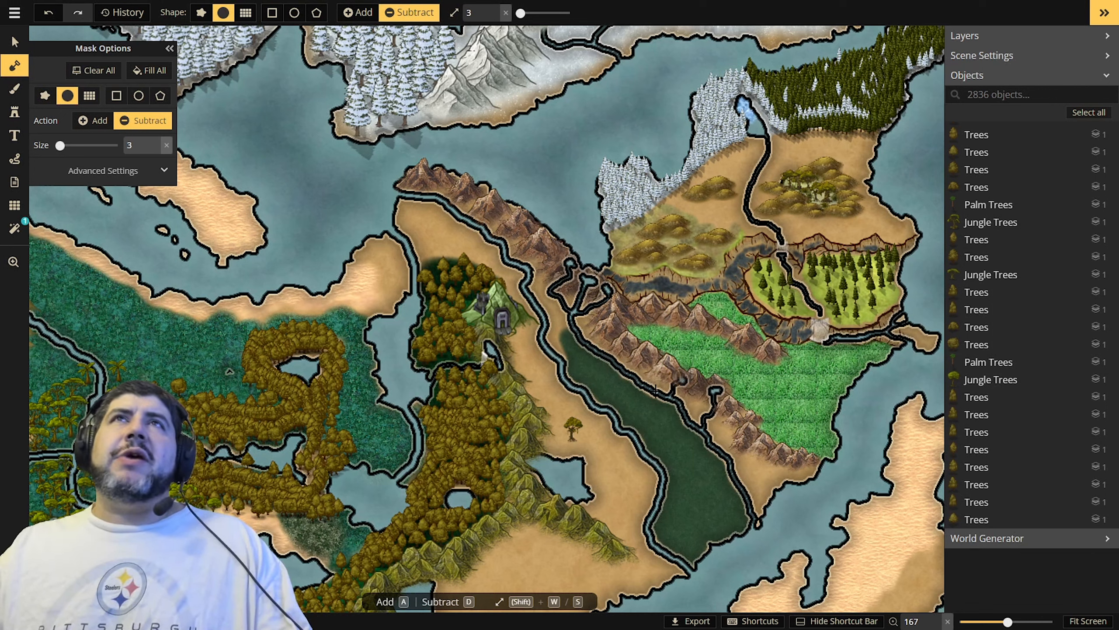
# - Paint the pale snowy texture with a size 10 foreground brush along the brown mountains' southwestern foot, down to the southeastern tip
pyautogui.press('b')
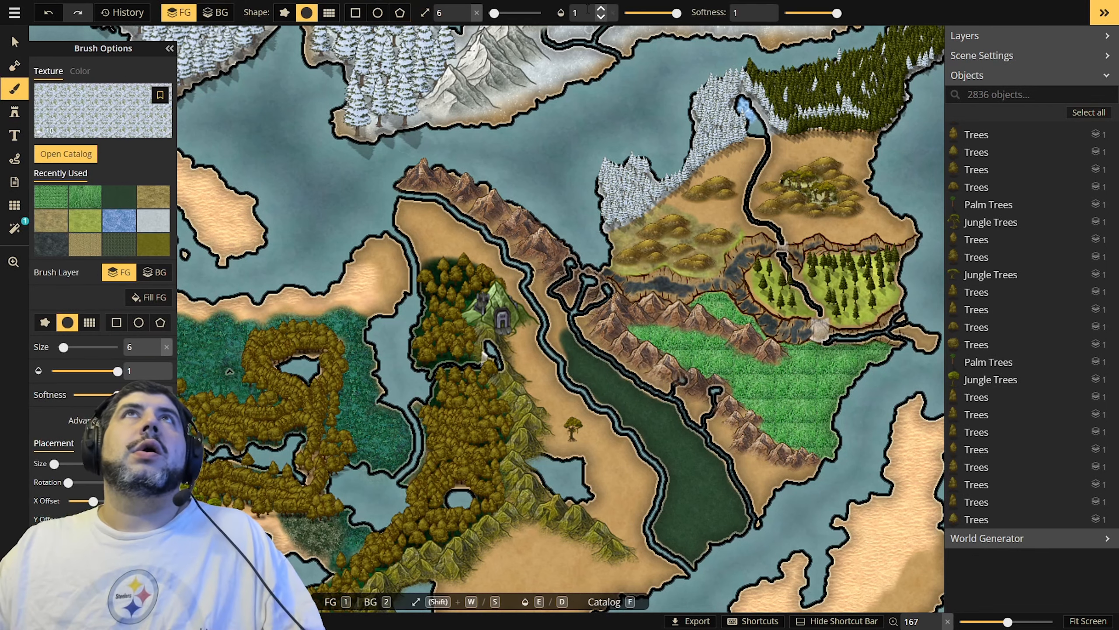
pyautogui.click(465, 8)
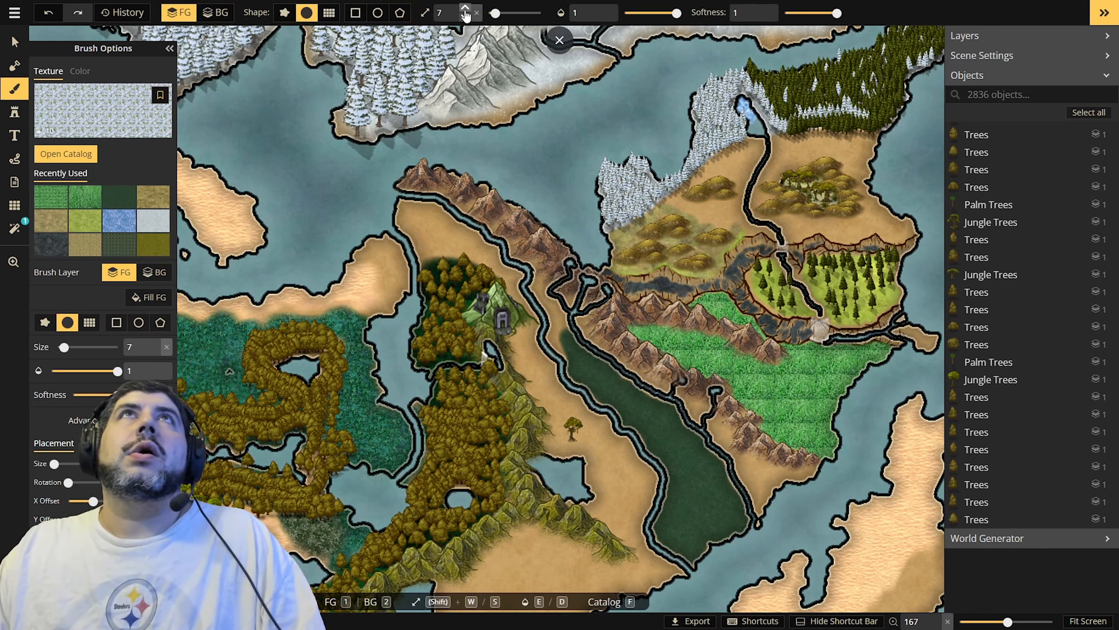
pyautogui.click(465, 9)
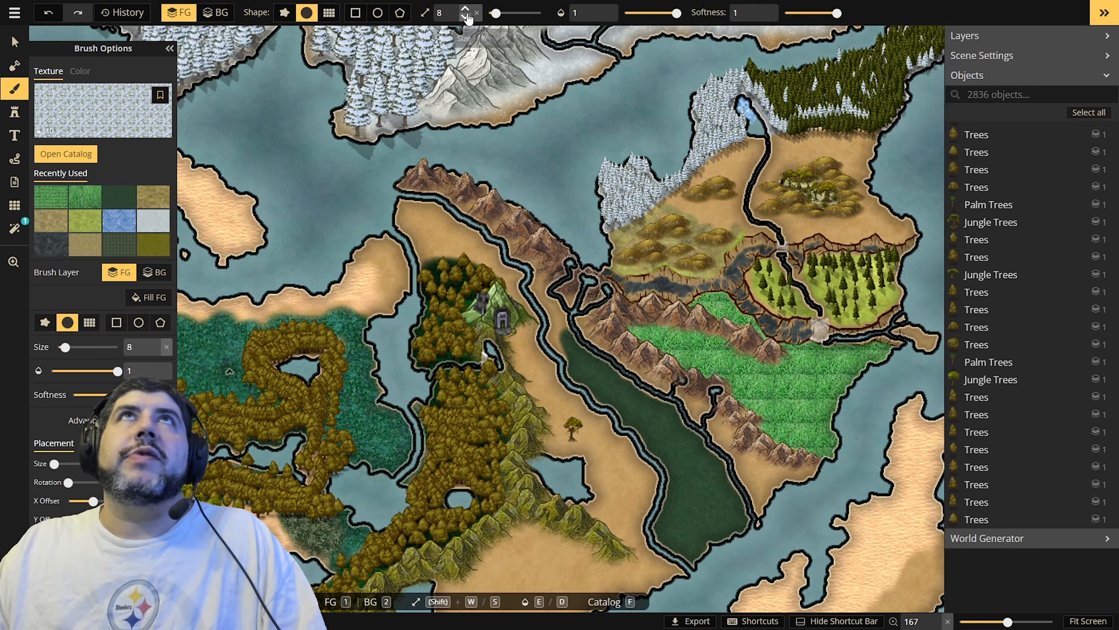
pyautogui.click(465, 9)
pyautogui.click(465, 9)
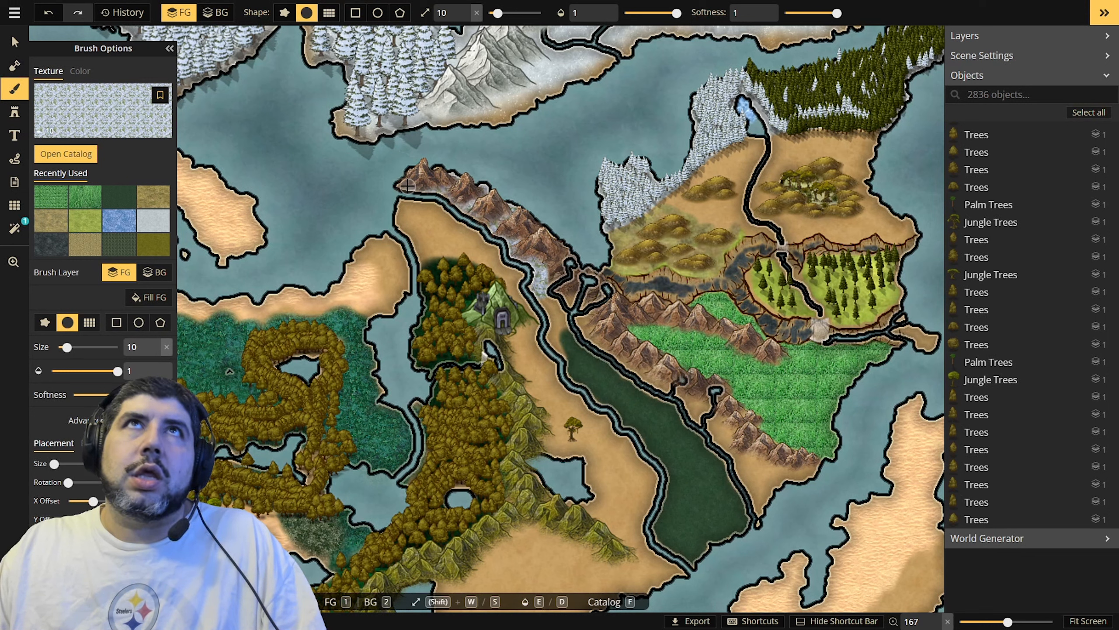
pyautogui.moveTo(406, 179); pyautogui.dragTo(445, 185)
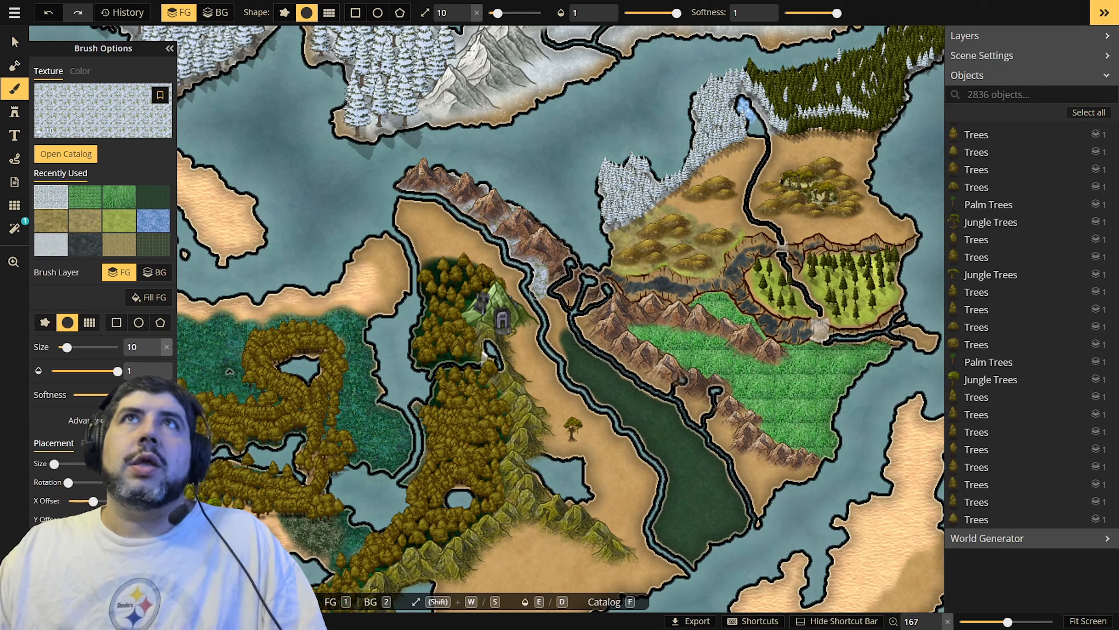
pyautogui.moveTo(552, 299)
pyautogui.mouseDown()
pyautogui.moveTo(530, 286)
pyautogui.moveTo(562, 314)
pyautogui.moveTo(539, 295)
pyautogui.moveTo(553, 318)
pyautogui.moveTo(582, 306)
pyautogui.mouseUp()
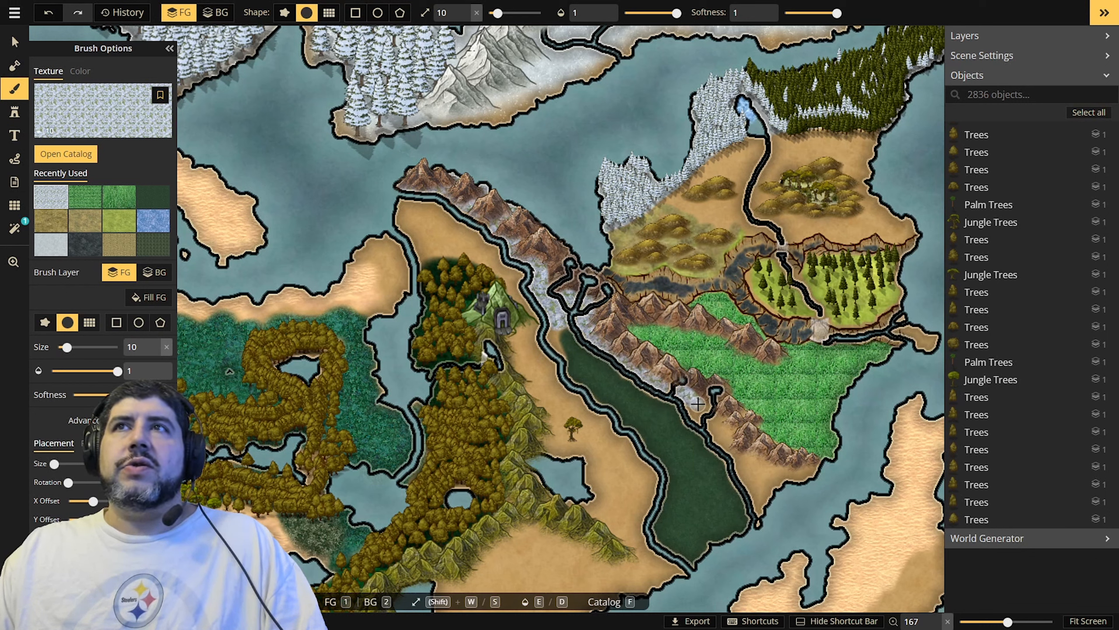
pyautogui.moveTo(704, 405)
pyautogui.mouseDown()
pyautogui.moveTo(697, 419)
pyautogui.moveTo(690, 407)
pyautogui.moveTo(726, 431)
pyautogui.moveTo(715, 437)
pyautogui.moveTo(740, 459)
pyautogui.moveTo(759, 510)
pyautogui.moveTo(753, 470)
pyautogui.moveTo(772, 467)
pyautogui.moveTo(747, 456)
pyautogui.moveTo(785, 475)
pyautogui.moveTo(808, 471)
pyautogui.moveTo(777, 477)
pyautogui.moveTo(769, 493)
pyautogui.moveTo(780, 481)
pyautogui.moveTo(752, 485)
pyautogui.moveTo(808, 475)
pyautogui.moveTo(765, 492)
pyautogui.moveTo(761, 507)
pyautogui.moveTo(745, 466)
pyautogui.moveTo(683, 395)
pyautogui.moveTo(700, 429)
pyautogui.moveTo(749, 435)
pyautogui.moveTo(725, 427)
pyautogui.mouseUp()
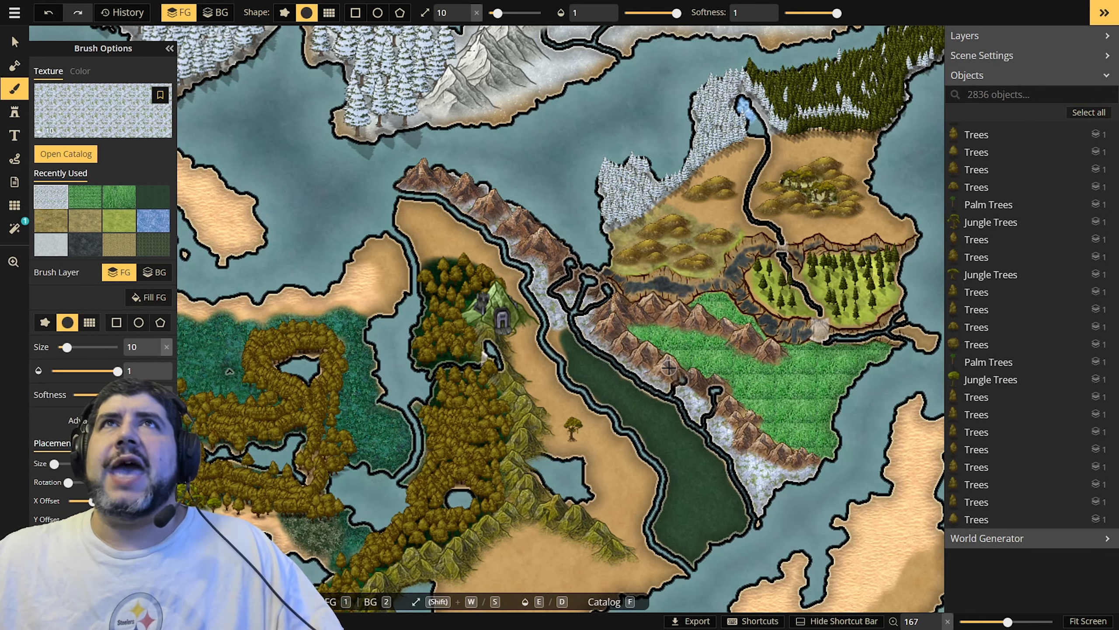
# - Review the repainted eastern region against the western and central continents
pyautogui.scroll(-3, 669, 367)
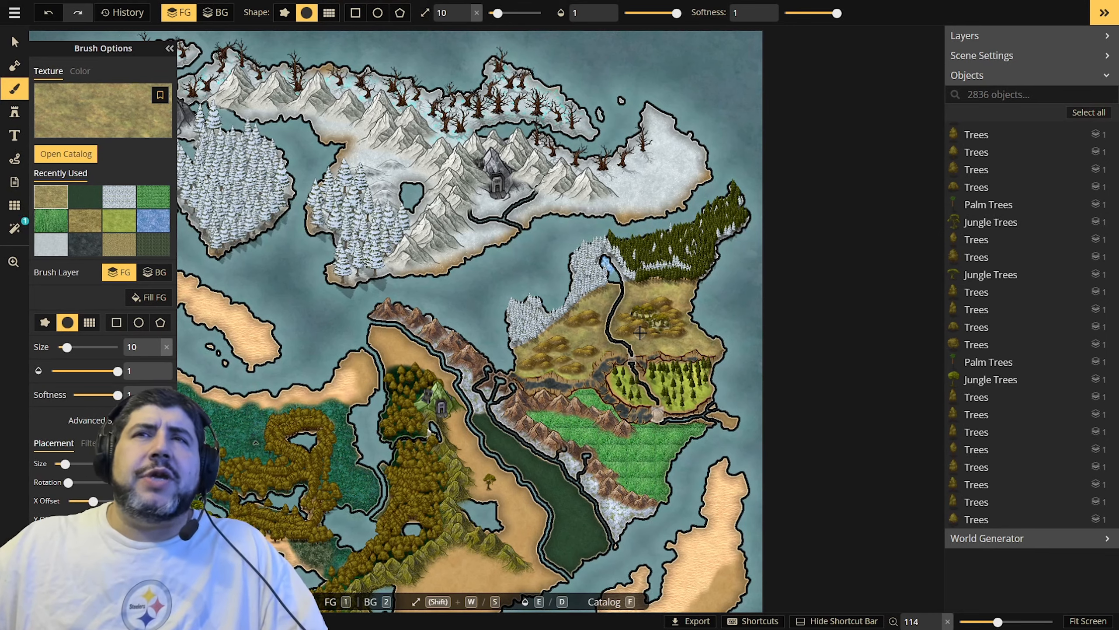
pyautogui.click(15, 264)
pyautogui.moveTo(265, 358); pyautogui.dragTo(408, 249)
pyautogui.scroll(-3, 328, 326)
pyautogui.moveTo(302, 314); pyautogui.dragTo(413, 413)
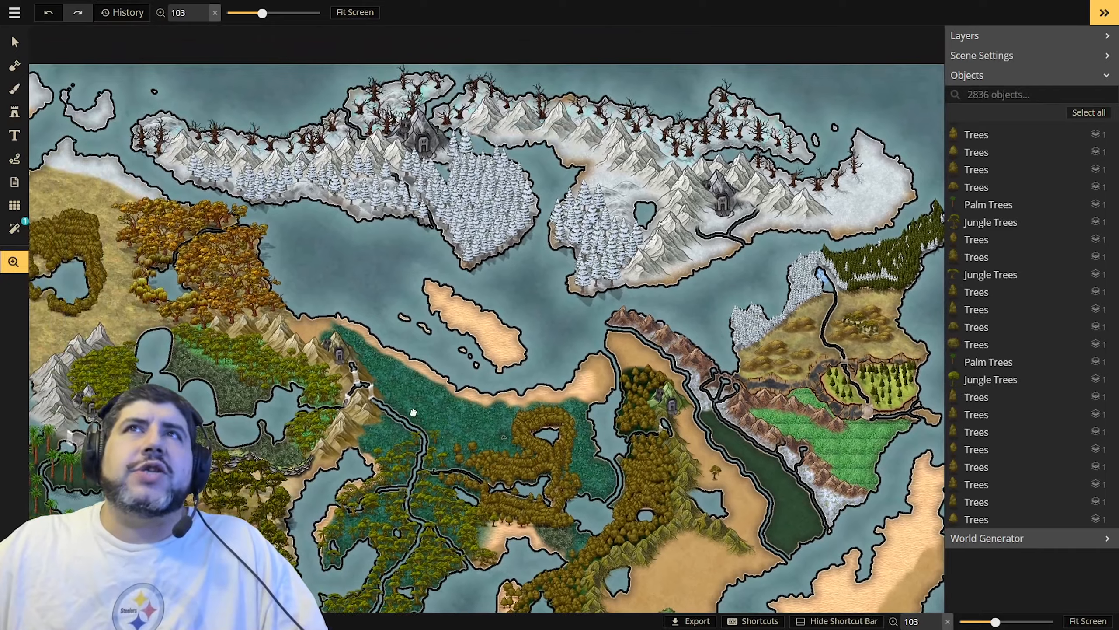
pyautogui.scroll(-1, 287, 337)
pyautogui.scroll(-1, 286, 337)
pyautogui.moveTo(286, 337); pyautogui.dragTo(425, 330)
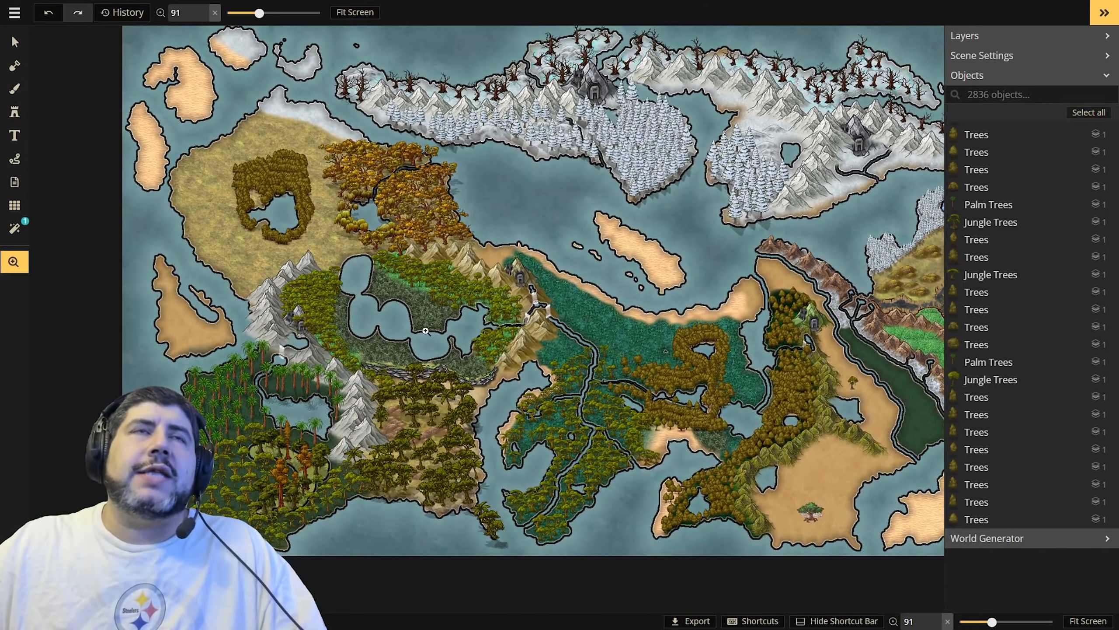
pyautogui.scroll(1, 477, 370)
pyautogui.moveTo(478, 382); pyautogui.dragTo(419, 334)
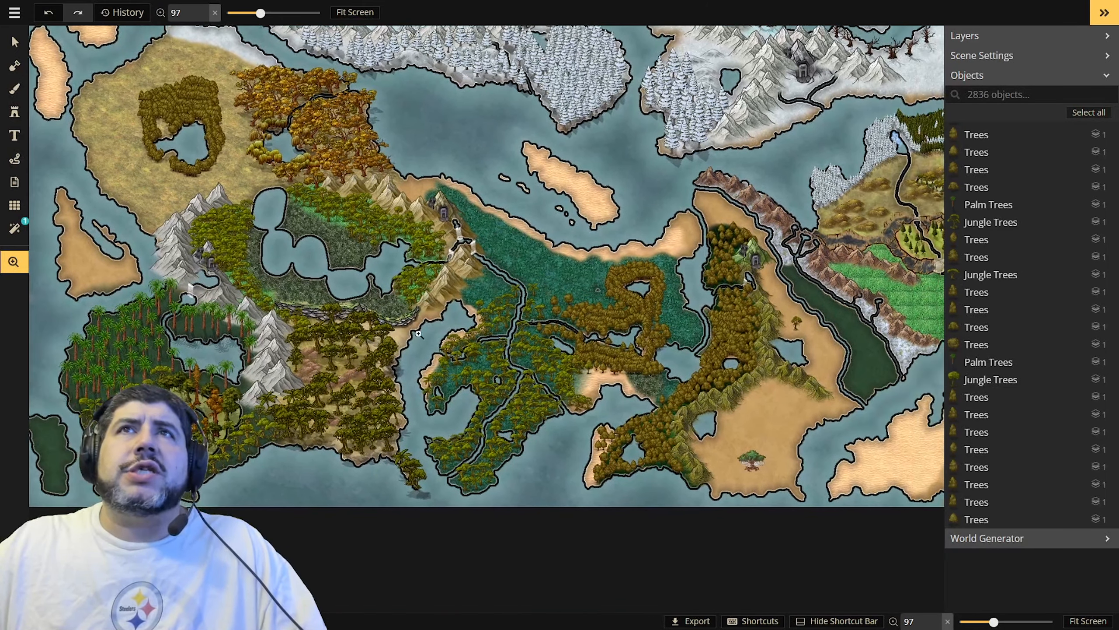
pyautogui.moveTo(568, 379); pyautogui.dragTo(437, 379)
pyautogui.moveTo(633, 344); pyautogui.dragTo(572, 432)
pyautogui.scroll(2, 498, 415)
pyautogui.scroll(1, 490, 398)
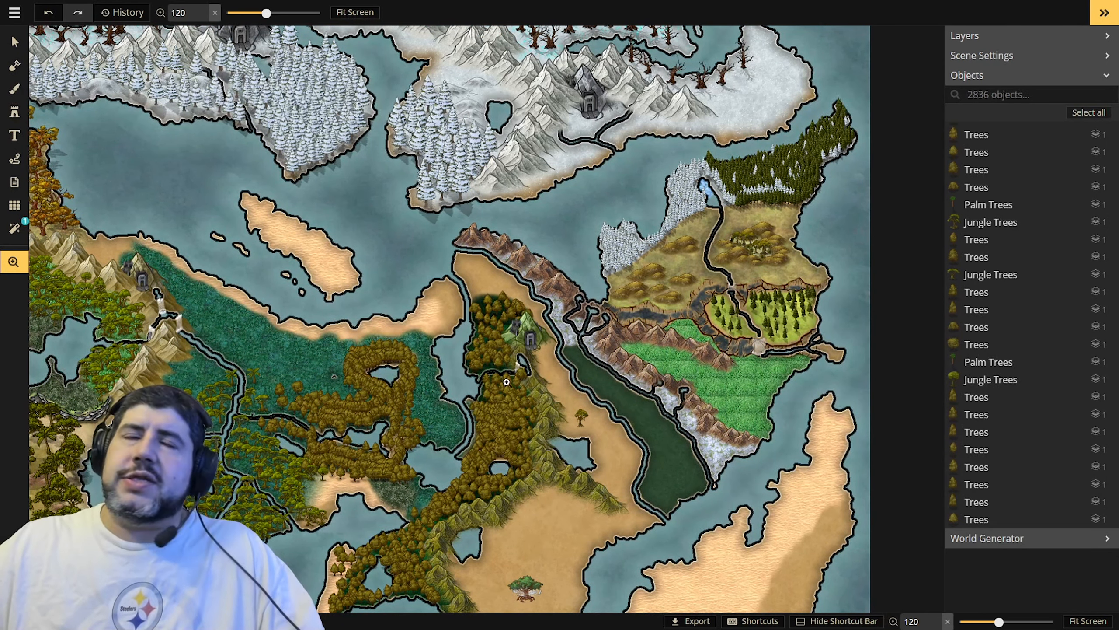
# - Examine the southern desert around the World Tree and the terrain bordering it
pyautogui.scroll(-2, 506, 382)
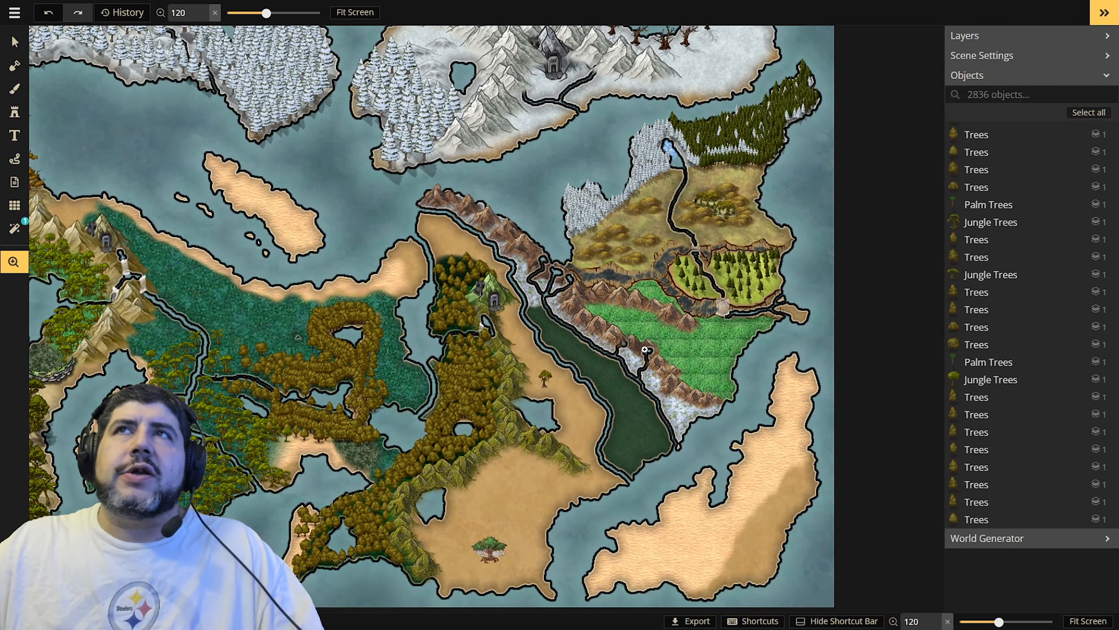
pyautogui.scroll(-2, 599, 432)
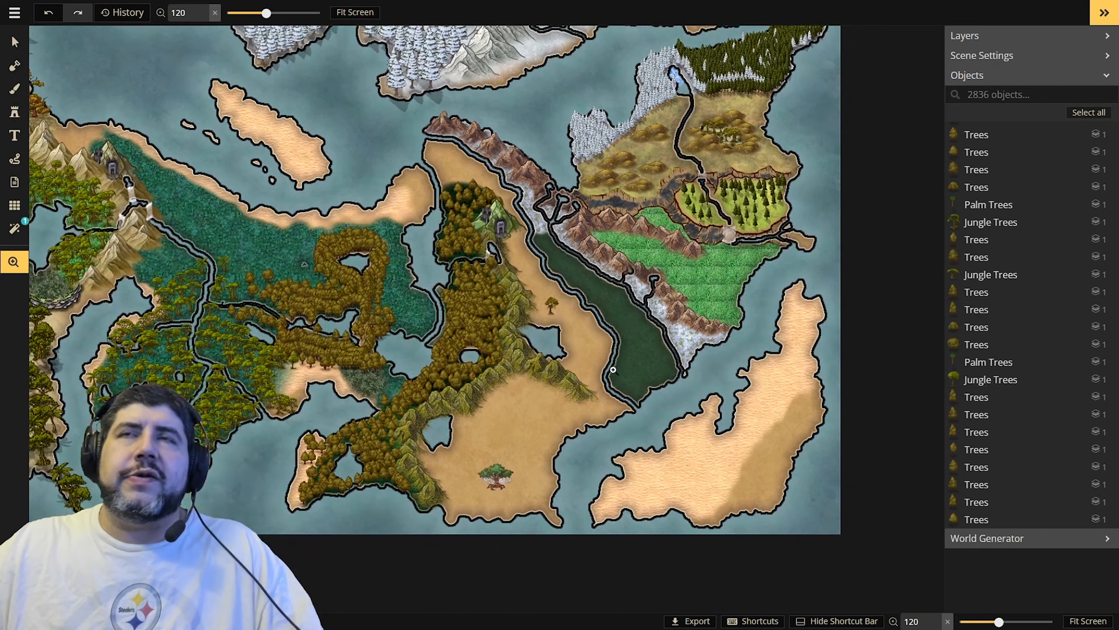
pyautogui.hscroll(-3, 595, 401)
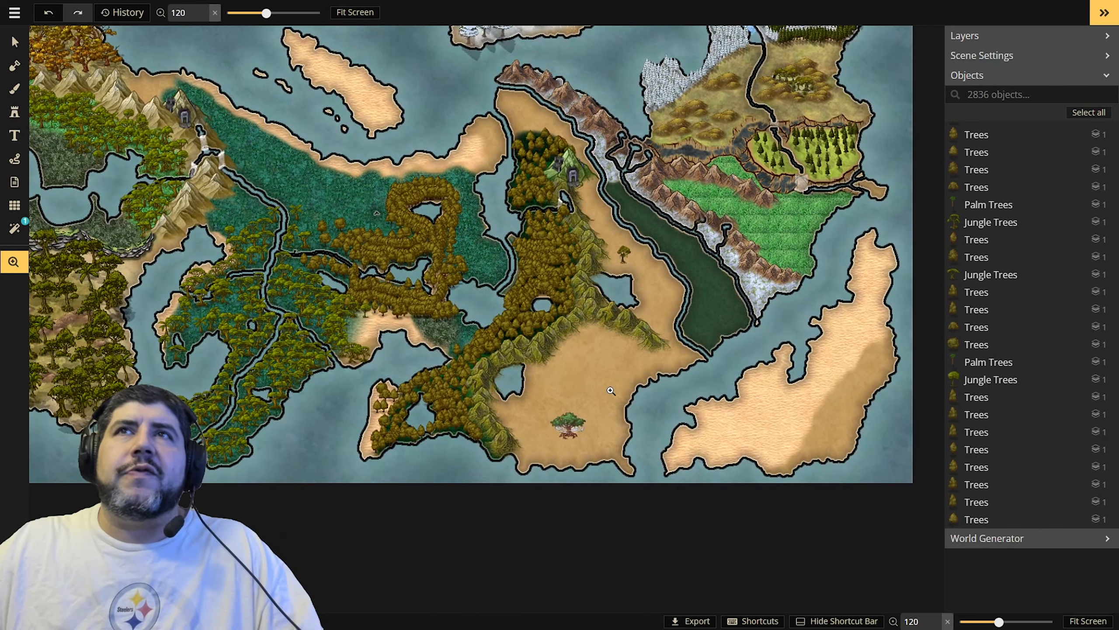
pyautogui.scroll(-2, 626, 361)
pyautogui.hscroll(-2, 626, 362)
pyautogui.scroll(3, 657, 353)
pyautogui.hscroll(1, 657, 353)
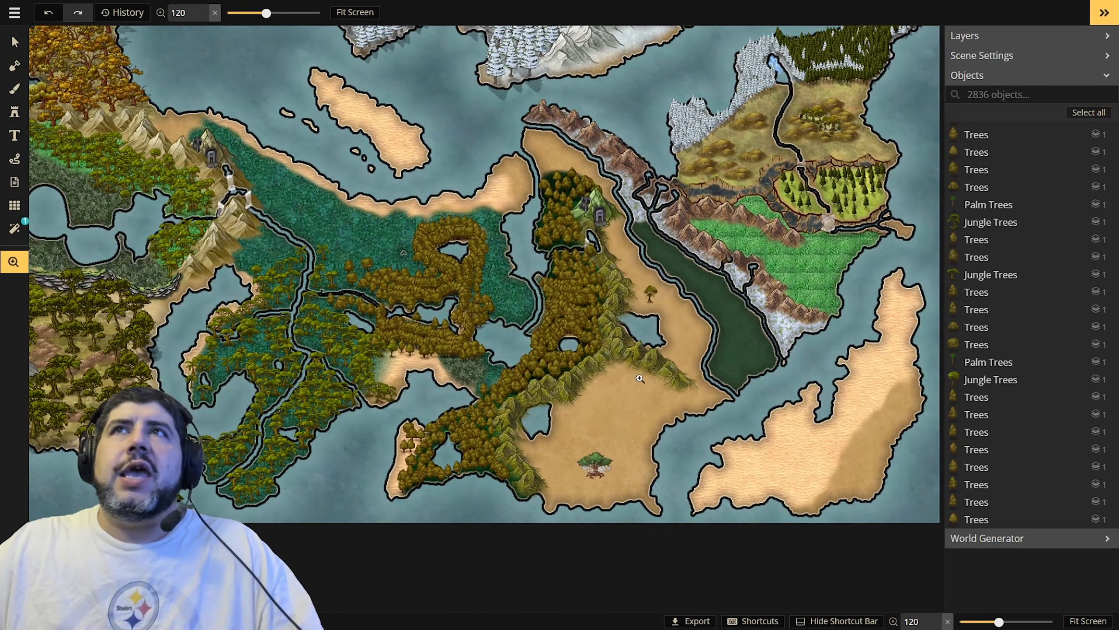
pyautogui.scroll(-2, 624, 423)
pyautogui.hscroll(-1, 630, 401)
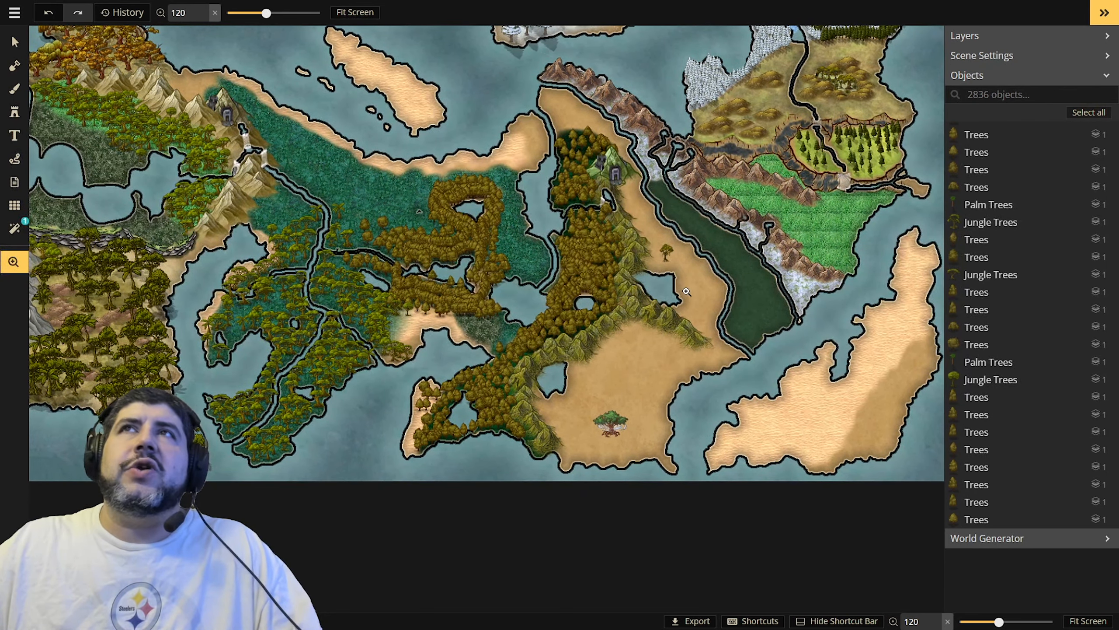
pyautogui.scroll(-4, 686, 292)
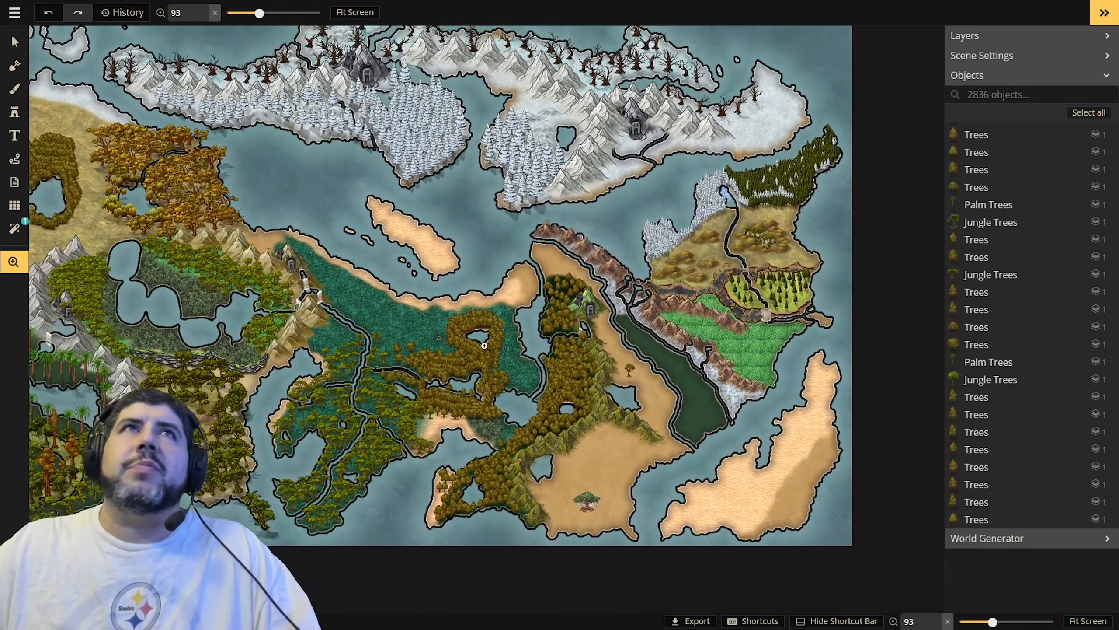
pyautogui.scroll(-3, 484, 346)
pyautogui.scroll(-2, 474, 298)
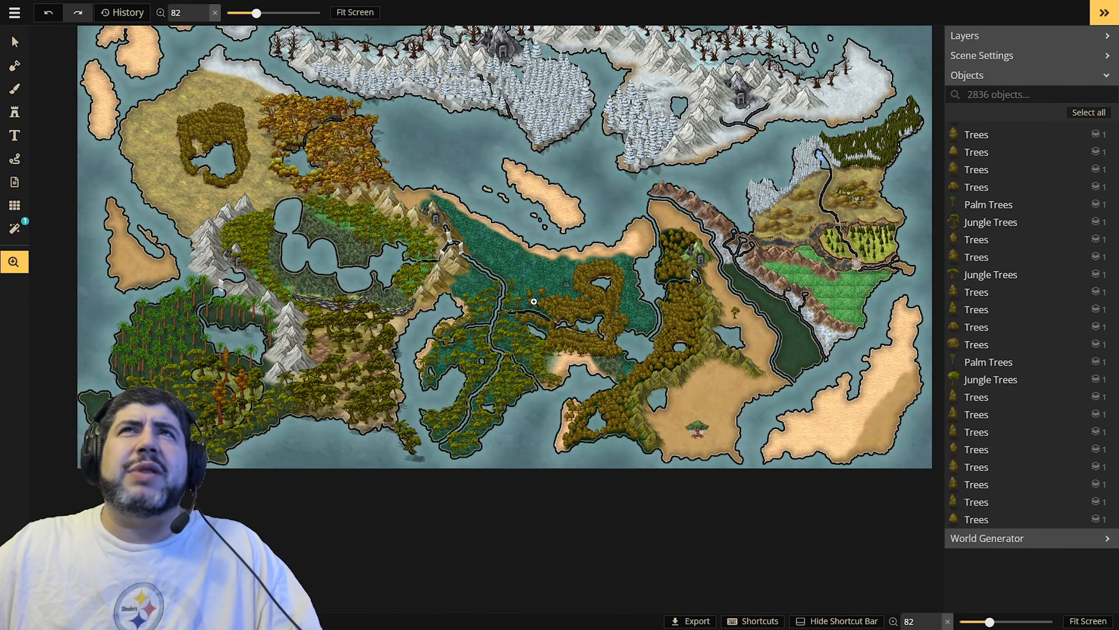
# - Save the map
pyautogui.moveTo(585, 309); pyautogui.dragTo(542, 369)
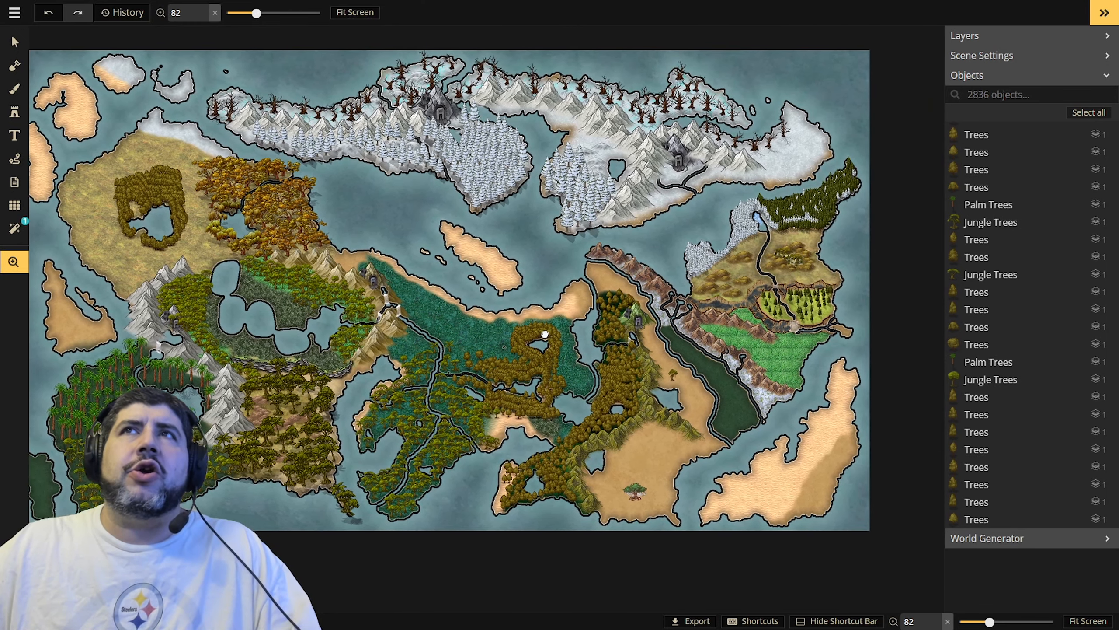
pyautogui.moveTo(570, 334); pyautogui.dragTo(552, 311)
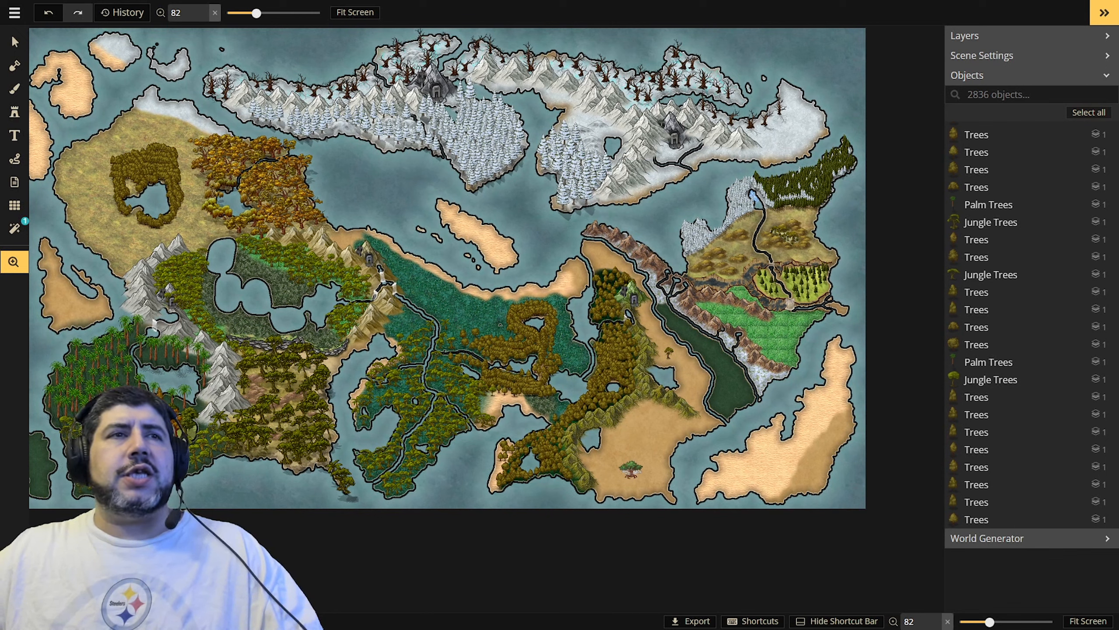
pyautogui.hotkey('ctrl', 's')
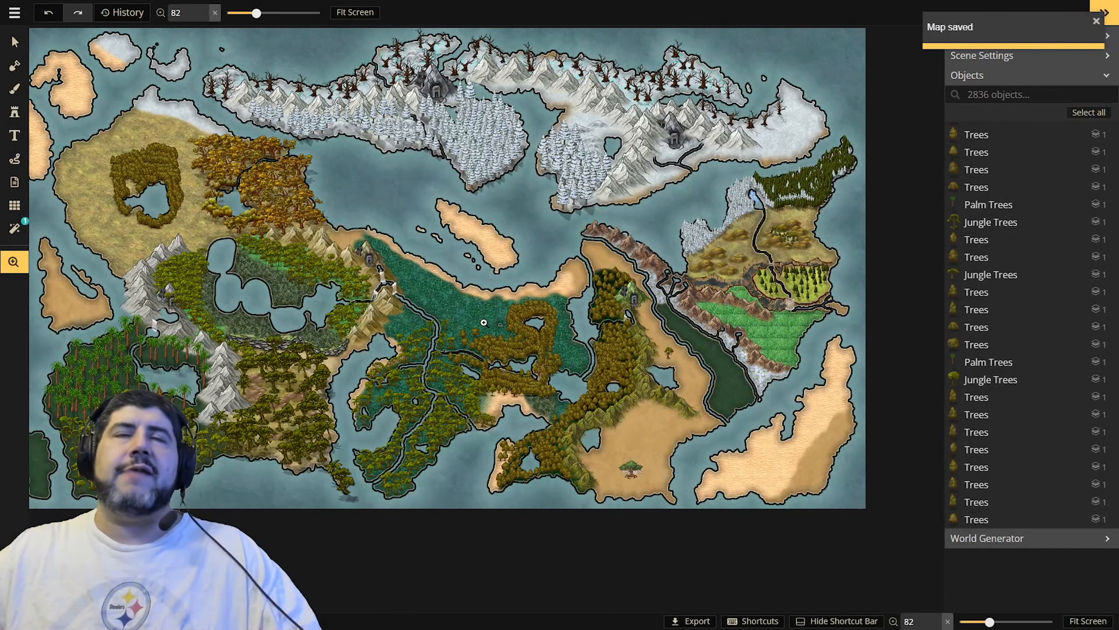
# - Look over the saved map from the western islands to the eastern continent
pyautogui.moveTo(646, 371); pyautogui.dragTo(619, 410)
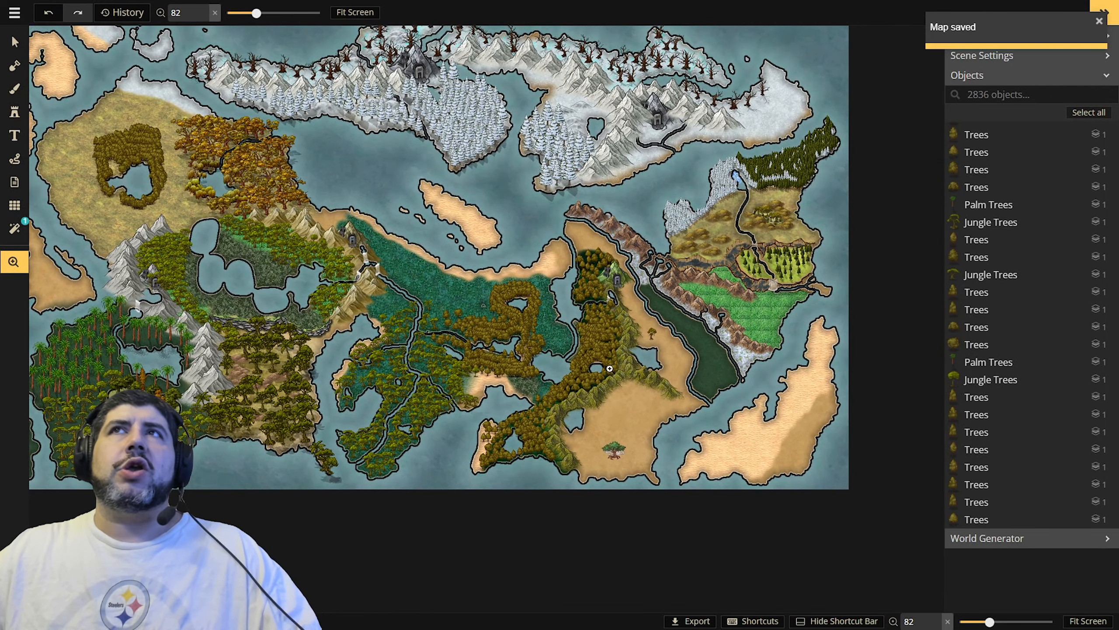
pyautogui.moveTo(610, 368); pyautogui.dragTo(648, 394)
pyautogui.moveTo(237, 248); pyautogui.dragTo(457, 303)
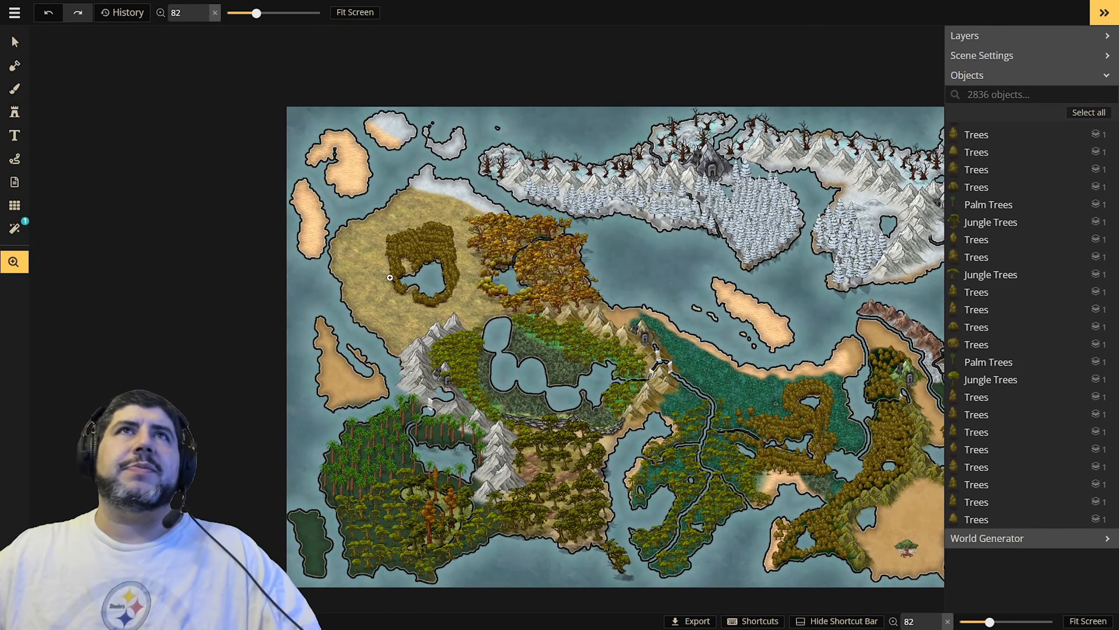
pyautogui.moveTo(597, 367); pyautogui.dragTo(467, 326)
pyautogui.moveTo(670, 365); pyautogui.dragTo(500, 357)
pyautogui.moveTo(608, 360); pyautogui.dragTo(688, 475)
pyautogui.moveTo(561, 401); pyautogui.dragTo(588, 329)
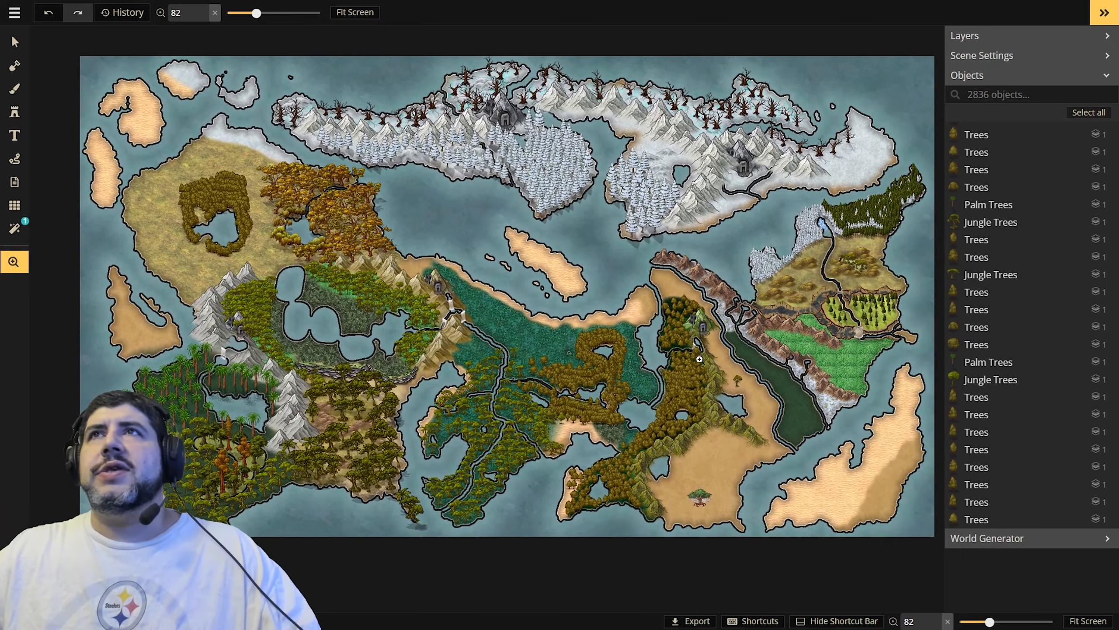
pyautogui.moveTo(726, 358); pyautogui.dragTo(606, 387)
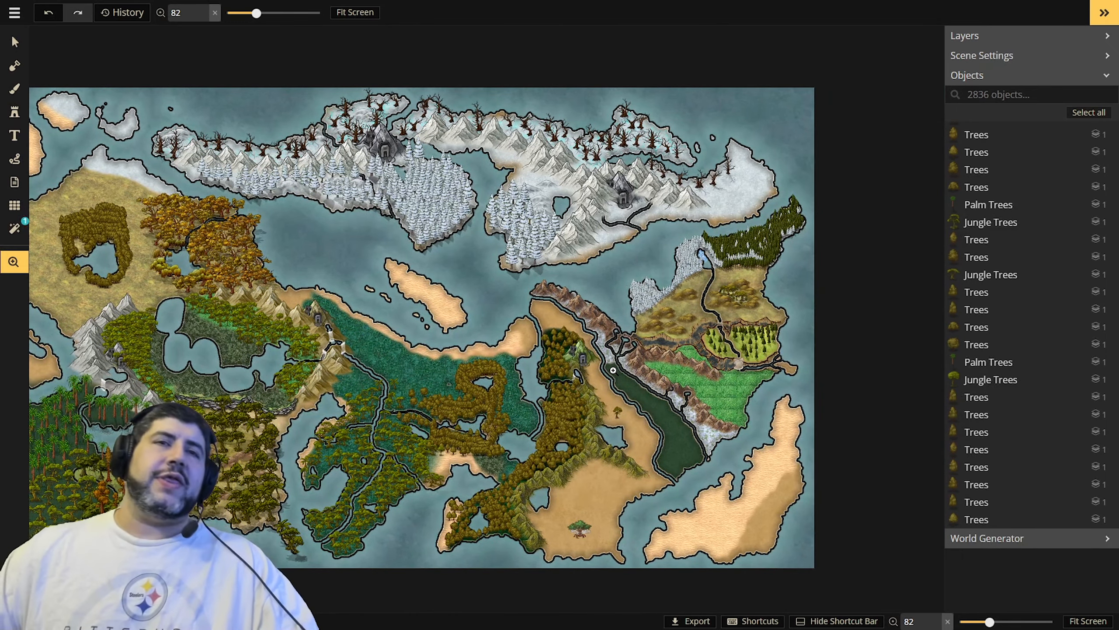